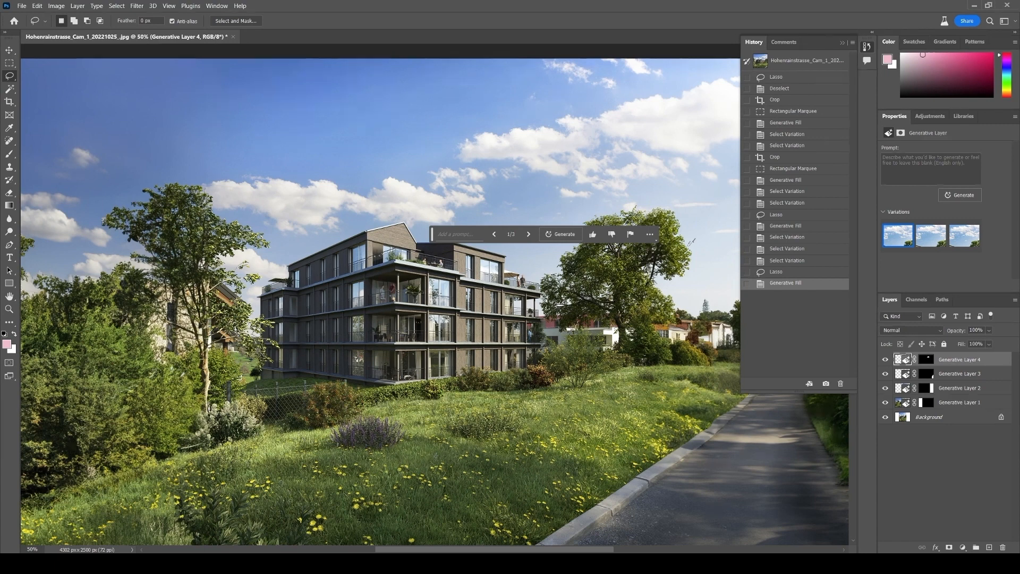
mouse_move(375, 413)
mouse_down()
mouse_move(361, 409)
mouse_move(343, 372)
mouse_move(332, 322)
mouse_move(368, 286)
mouse_move(407, 308)
mouse_move(401, 363)
mouse_move(379, 418)
mouse_move(367, 409)
mouse_up()
click(287, 428)
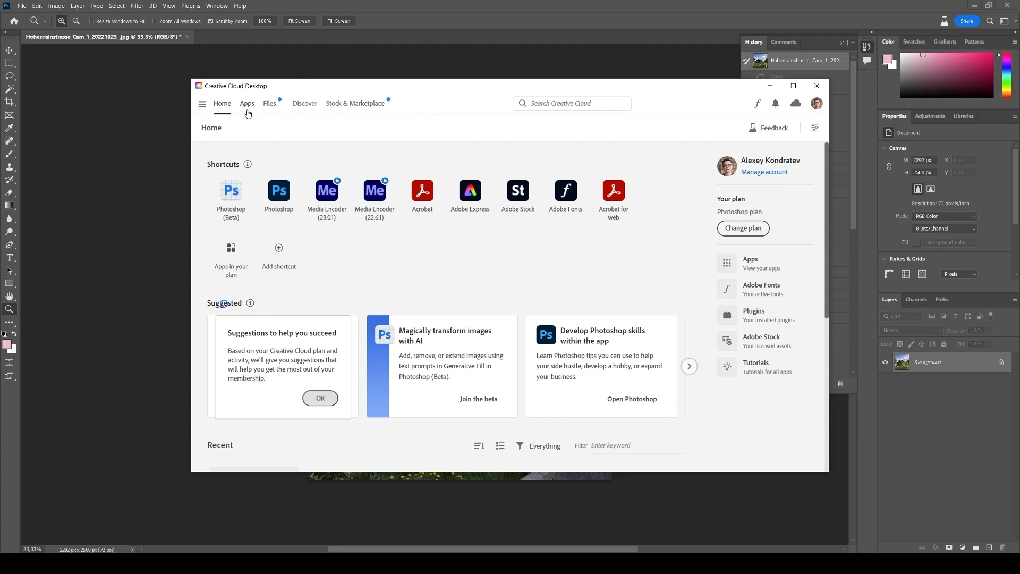
Look up the installed Photoshop (Beta) among the beta apps in Creative Cloud Desktop and return to Photoshop.
click(247, 112)
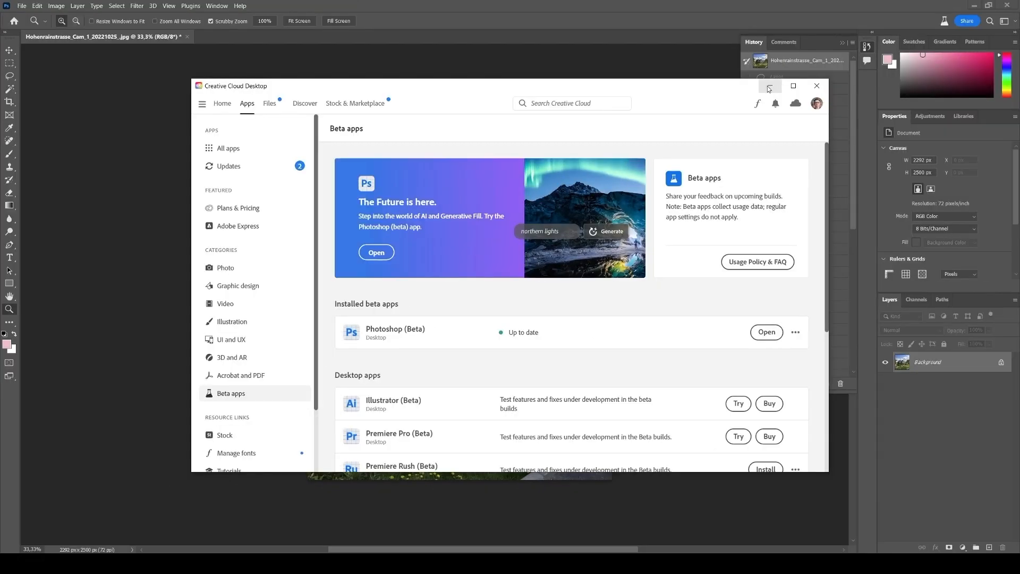
click(769, 88)
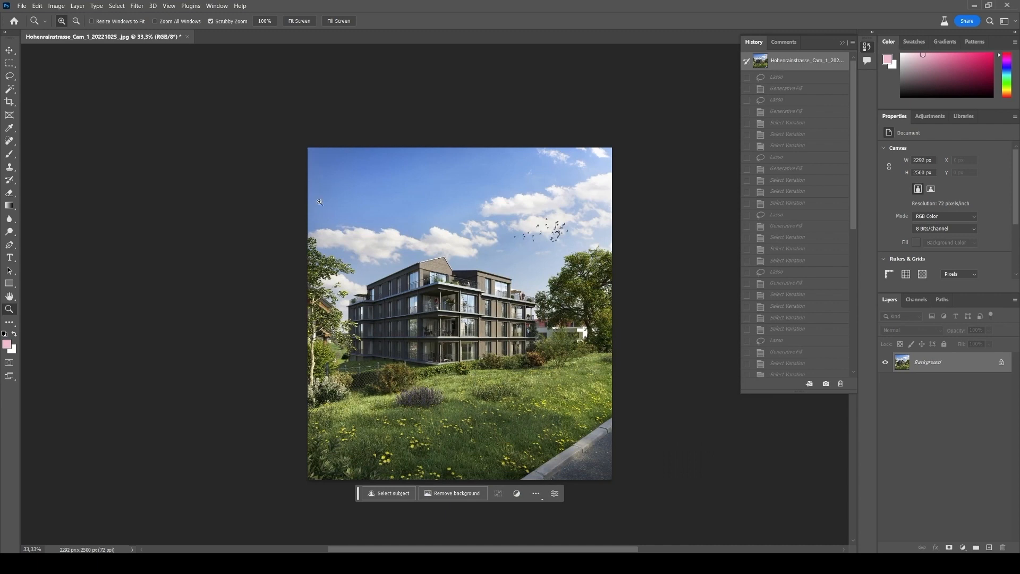
Lasso an oval area of sky above the building, move the contextual task bar above the image, and clear the selection.
key(l)
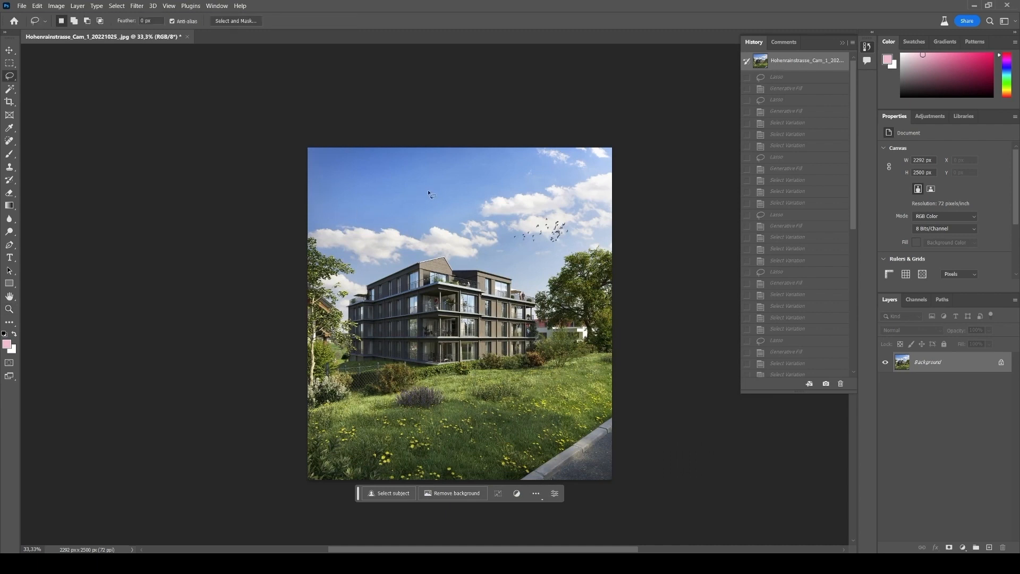
mouse_move(428, 191)
mouse_down()
mouse_move(403, 181)
mouse_move(338, 211)
mouse_up()
drag(441, 216, 431, 195)
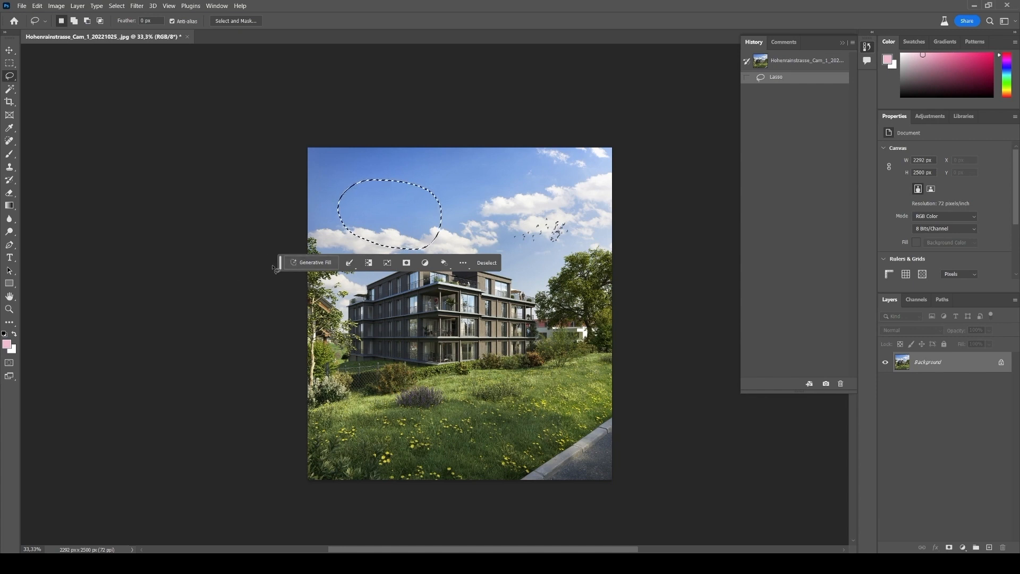
drag(282, 269, 337, 117)
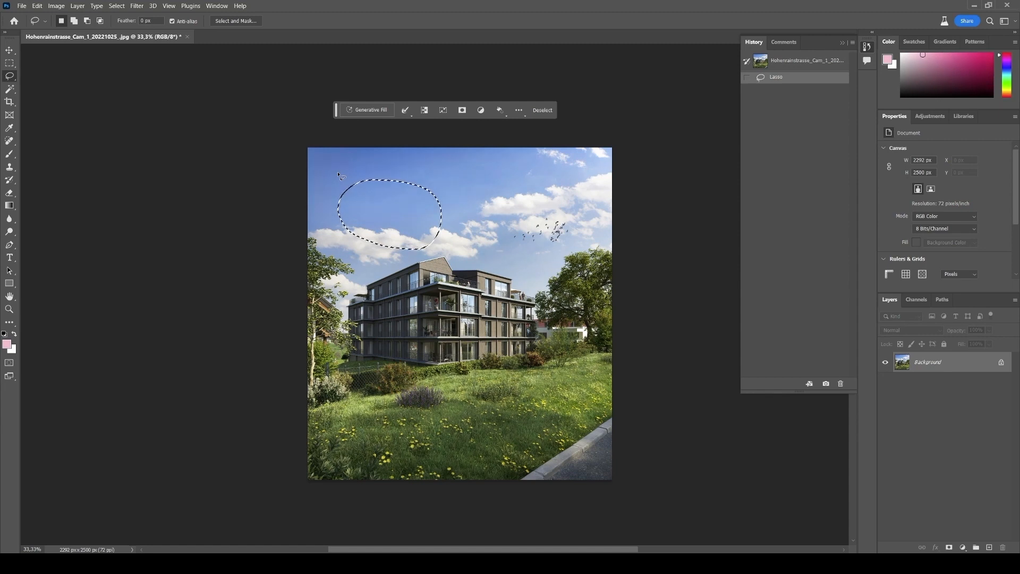
key(ctrl+d)
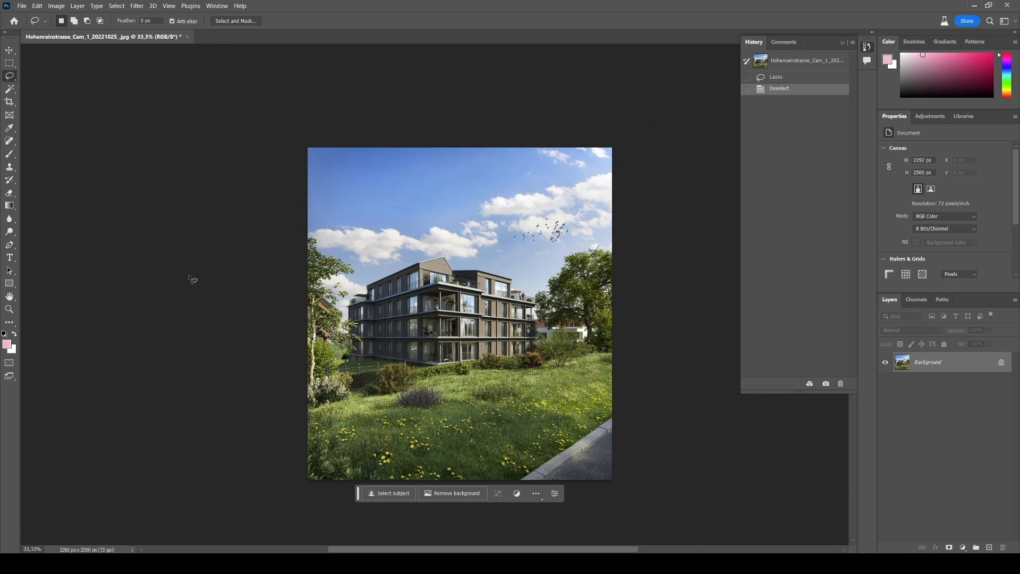
Extend the canvas beyond the image's left edge with the Crop tool to a width of about 3294 px.
key(c)
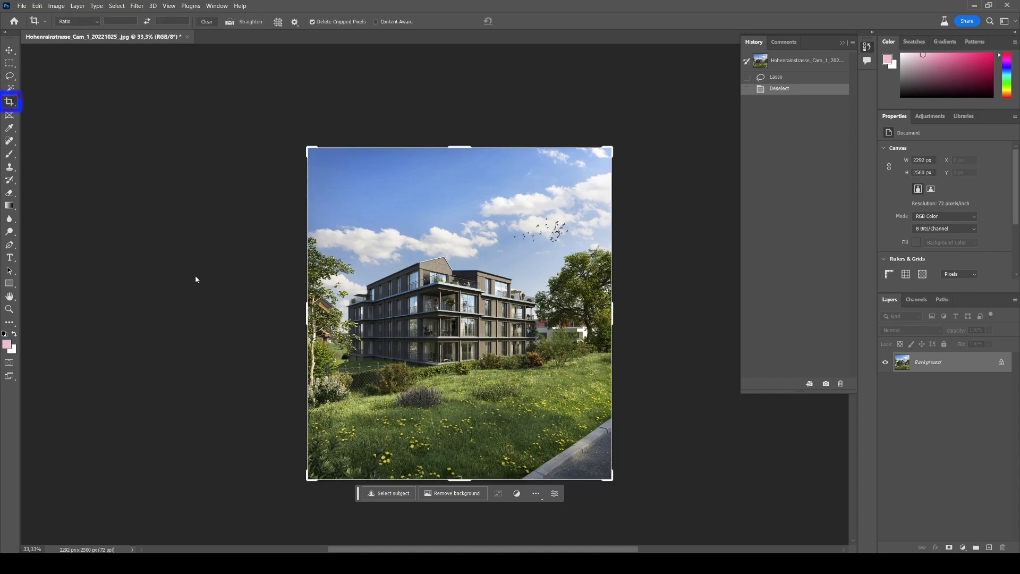
drag(306, 317, 242, 299)
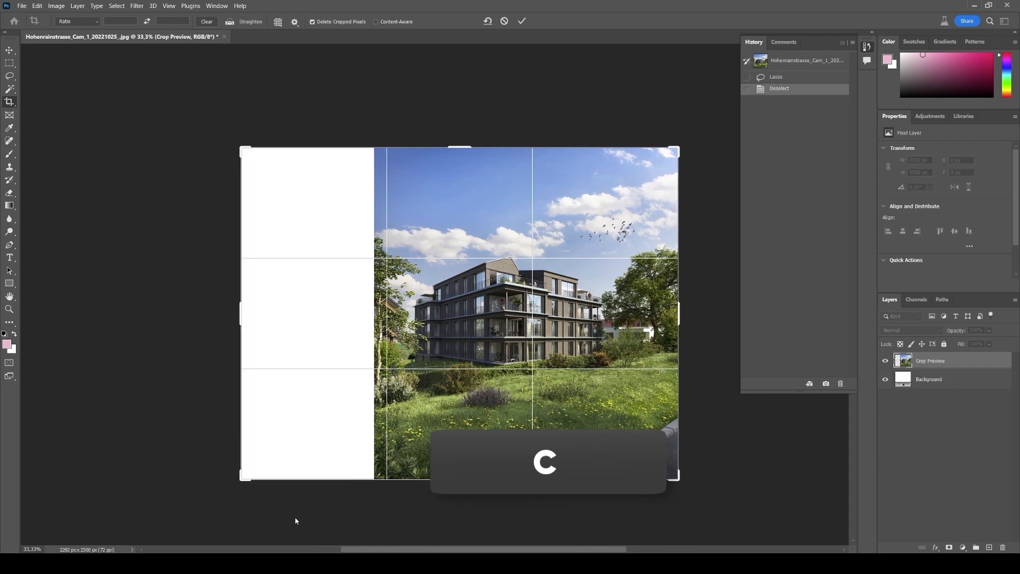
key(Return)
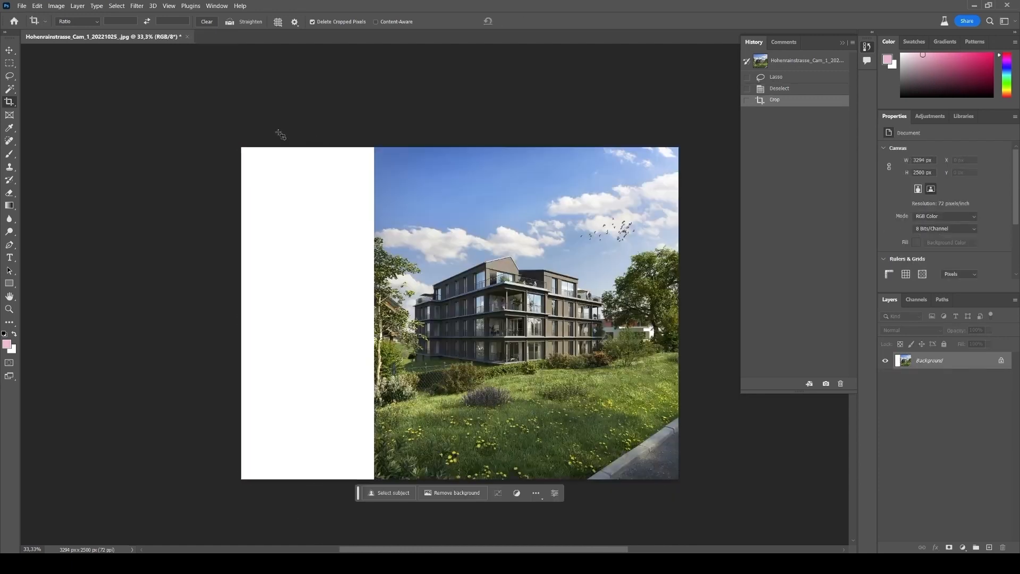
Select the blank left strip with a rectangular marquee slightly overlapping the photo and fill it using Generative Fill with an empty prompt.
click(10, 63)
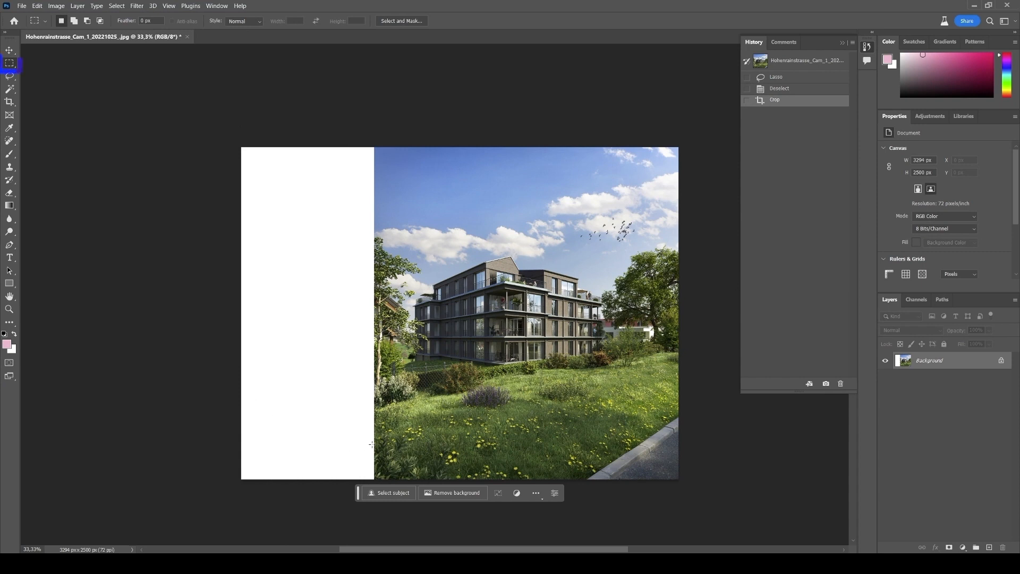
drag(233, 141, 379, 482)
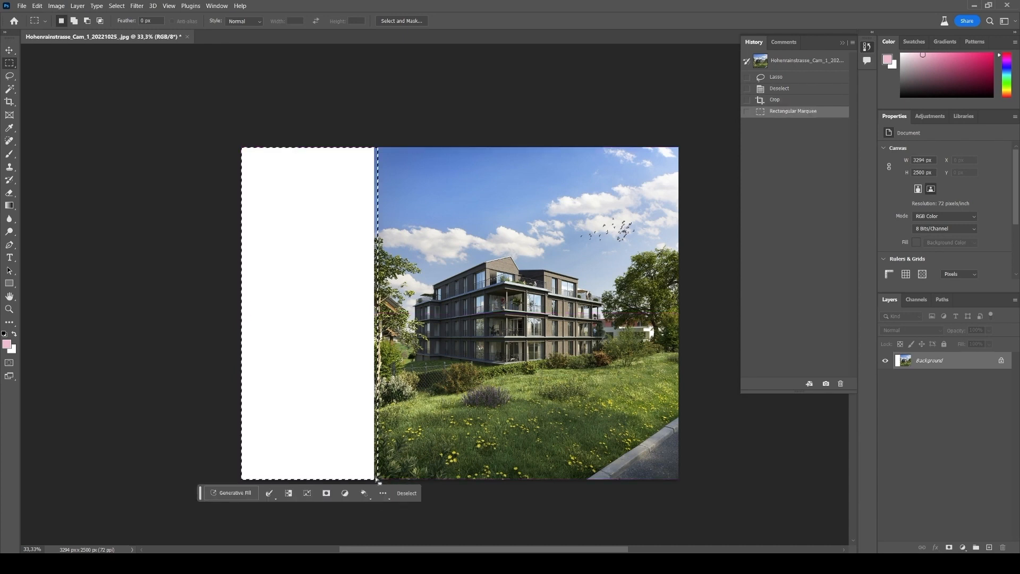
click(236, 493)
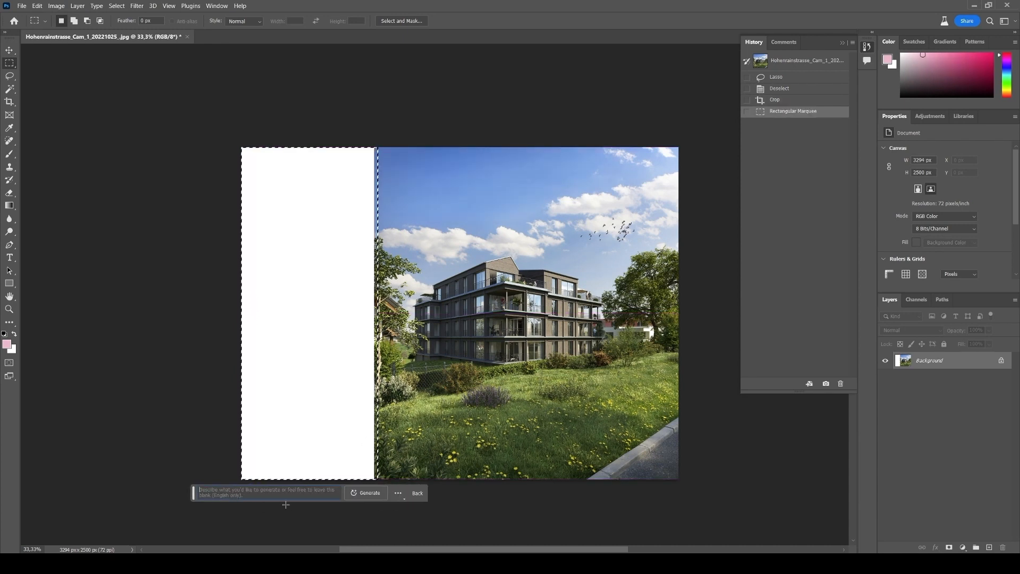
click(364, 497)
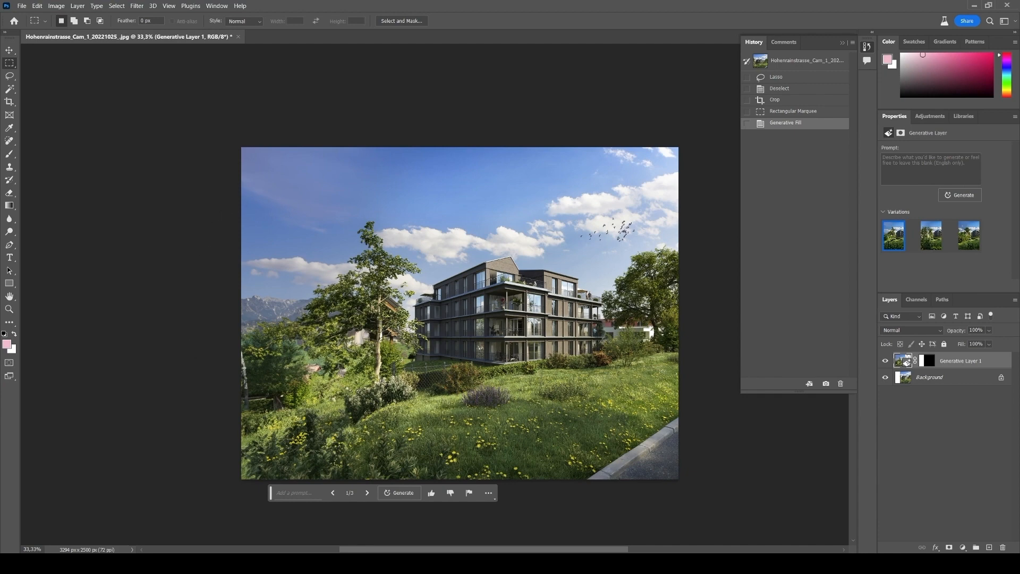
Compare the generated variations of the left extension up close and choose the third one.
key(z)
click(336, 353)
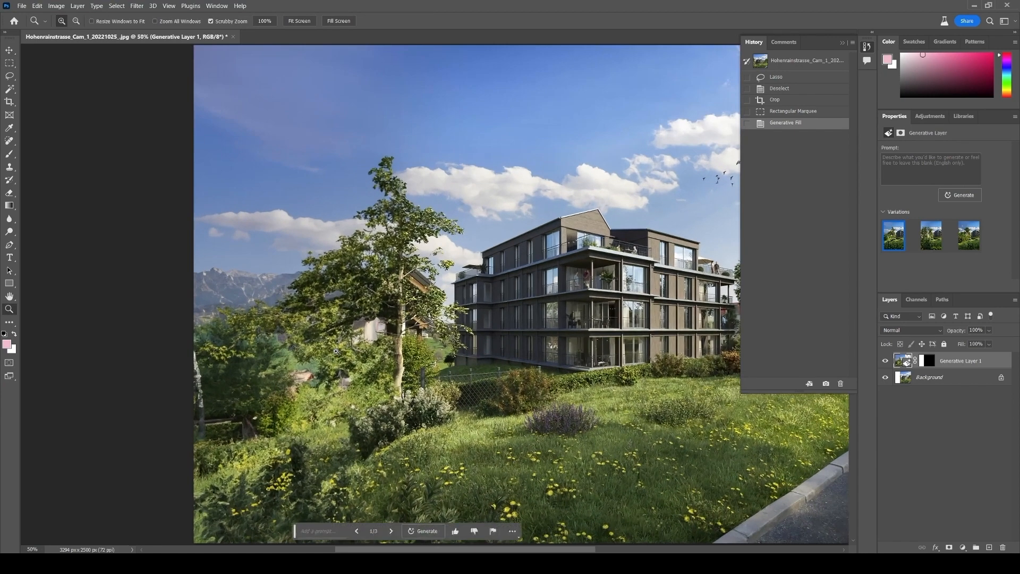
click(337, 352)
click(433, 303)
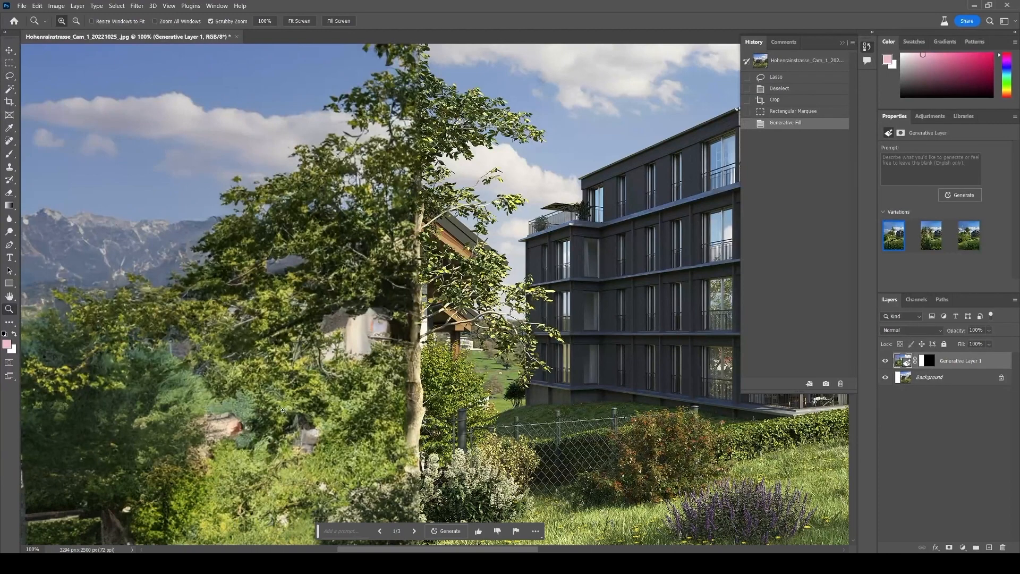
alt+click(364, 319)
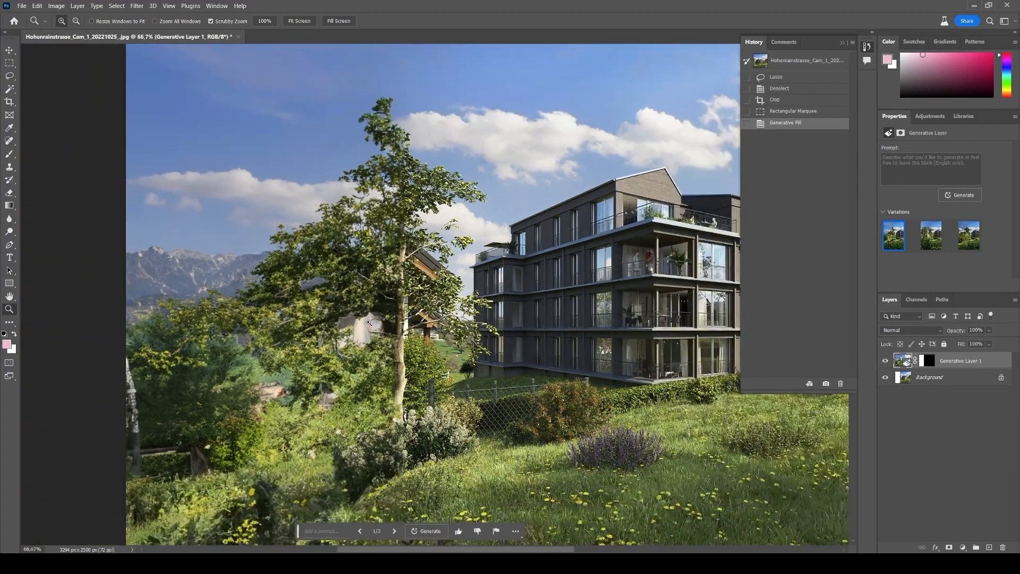
alt+click(315, 329)
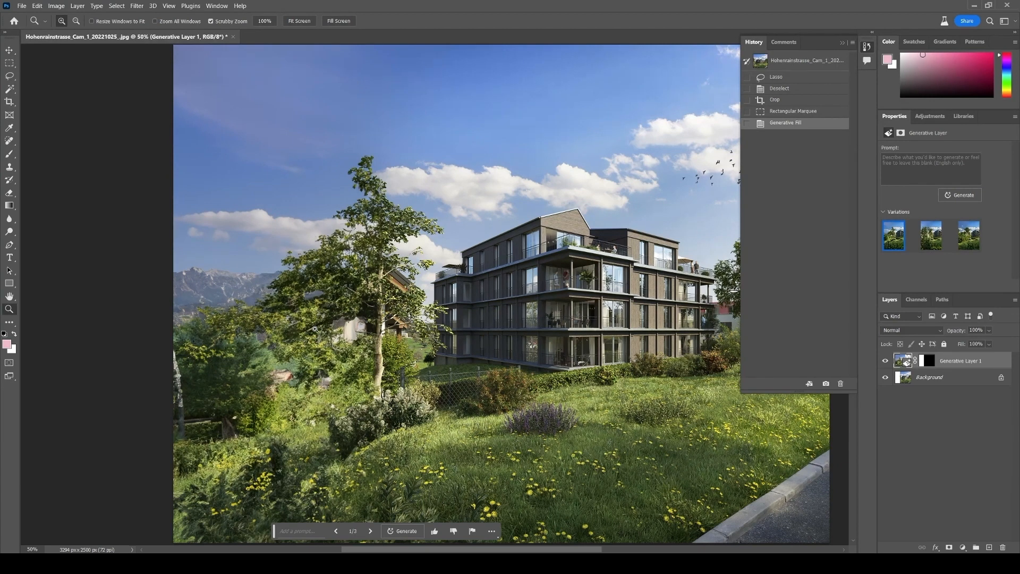
click(371, 531)
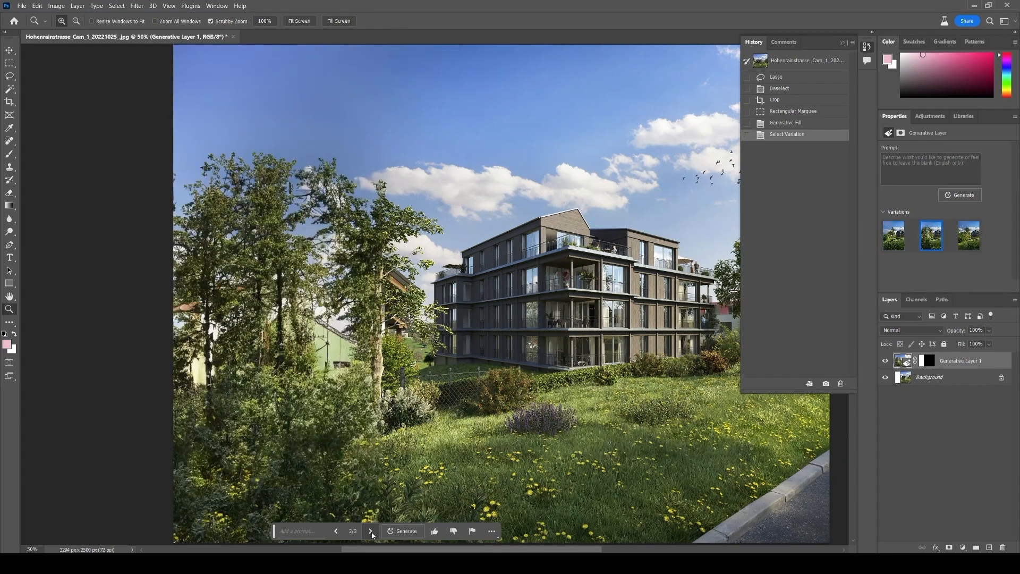
click(371, 531)
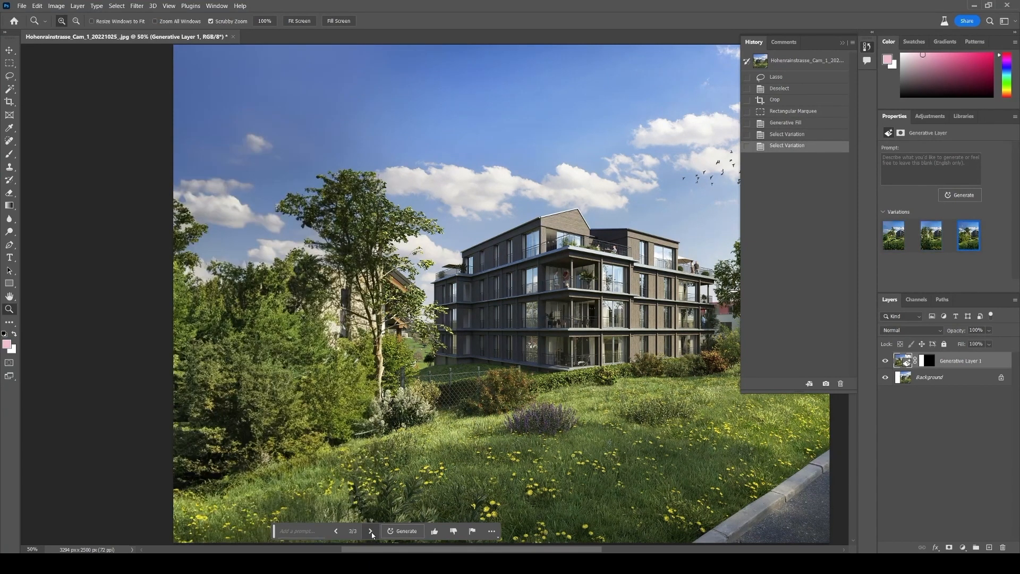
click(338, 324)
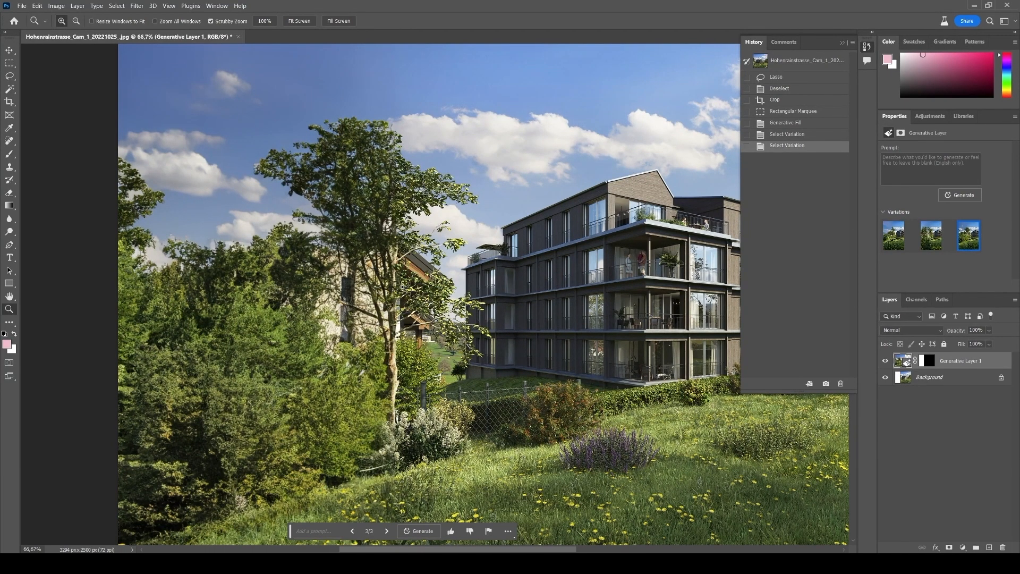
scroll(402, 324, down, 2)
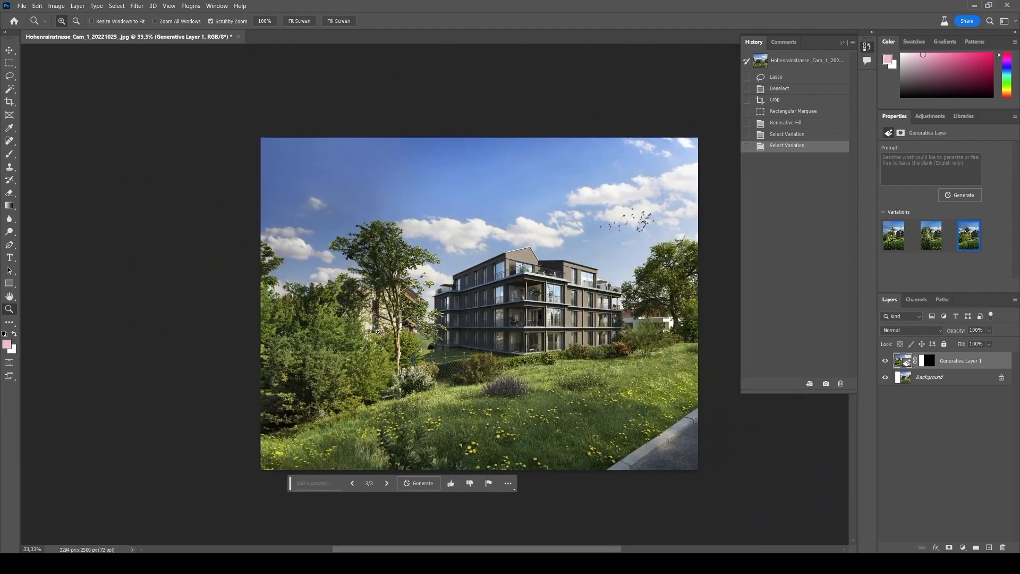
scroll(378, 314, up, 2)
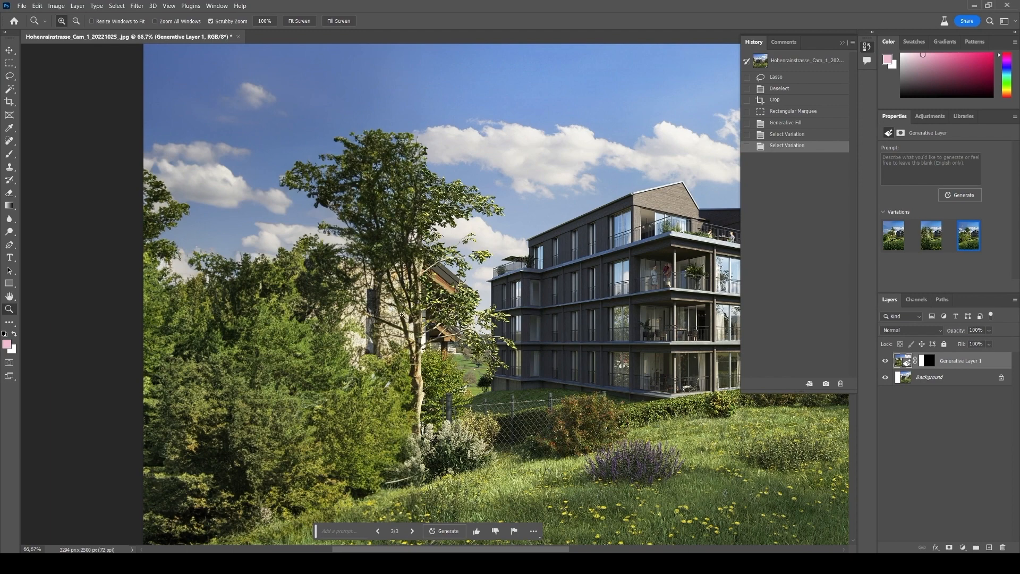
alt+click(389, 312)
alt+click(389, 311)
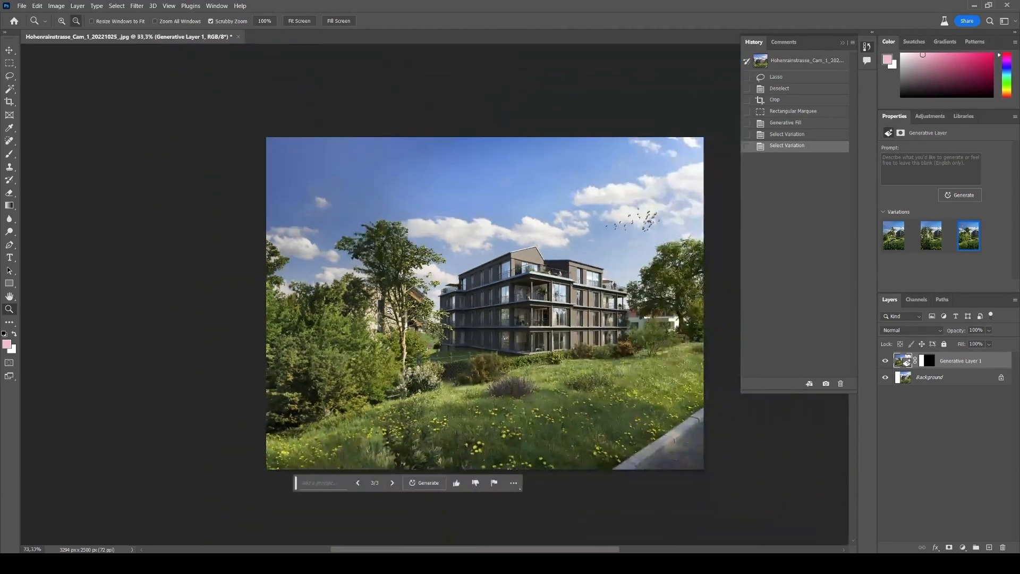
Extend the canvas beyond the image's right edge with the Crop tool to a width of about 4302 px.
drag(537, 300, 408, 310)
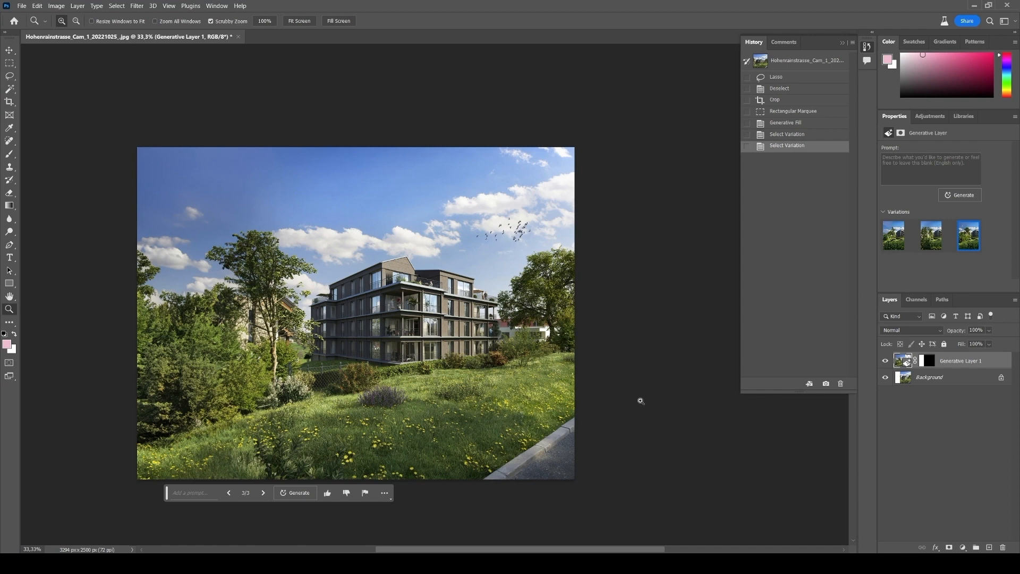
key(c)
drag(575, 318, 643, 328)
key(Return)
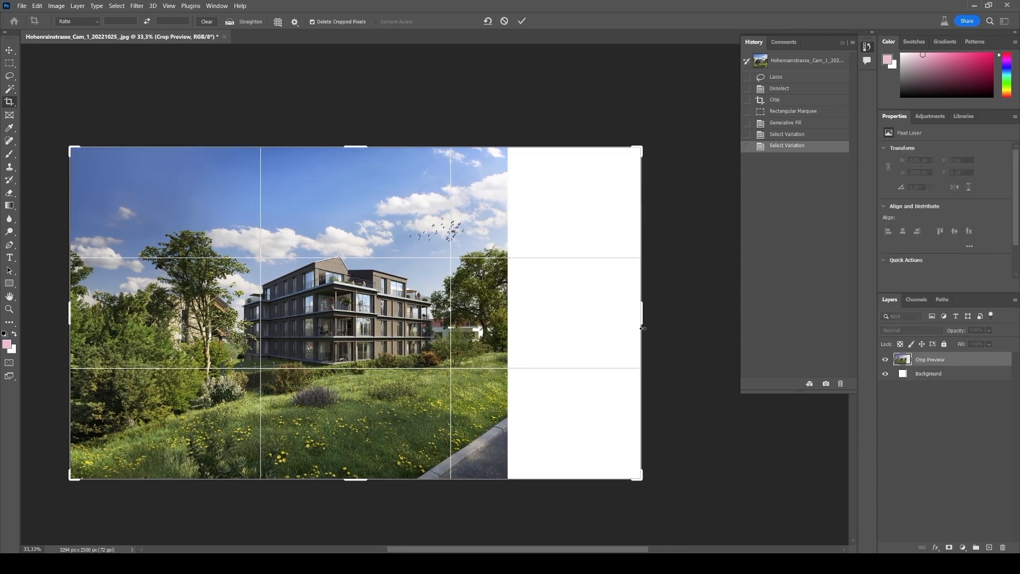
Select the blank right strip with a marquee slightly overlapping the photo and run Generative Fill without a prompt.
key(m)
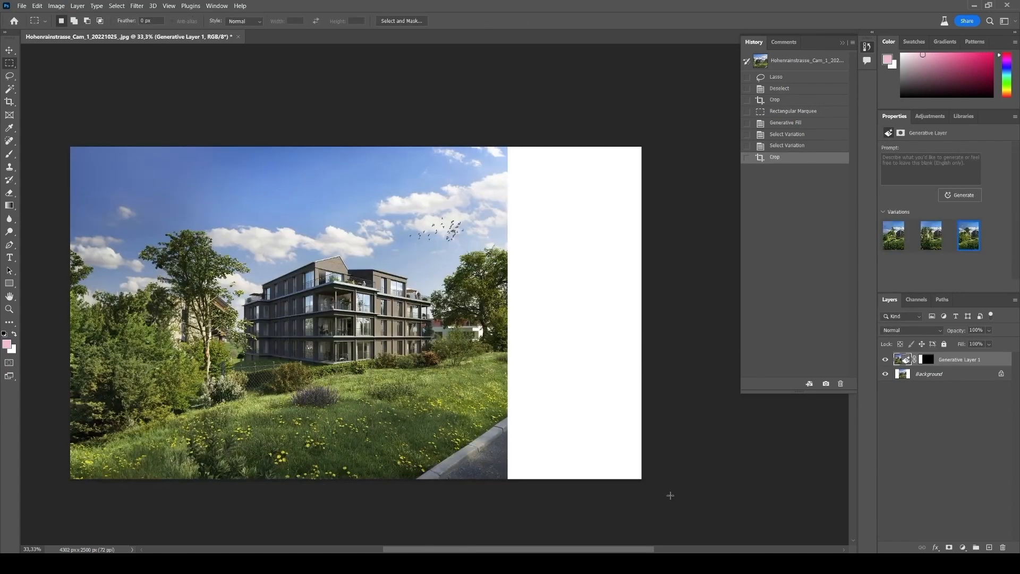
drag(670, 494, 504, 113)
click(494, 492)
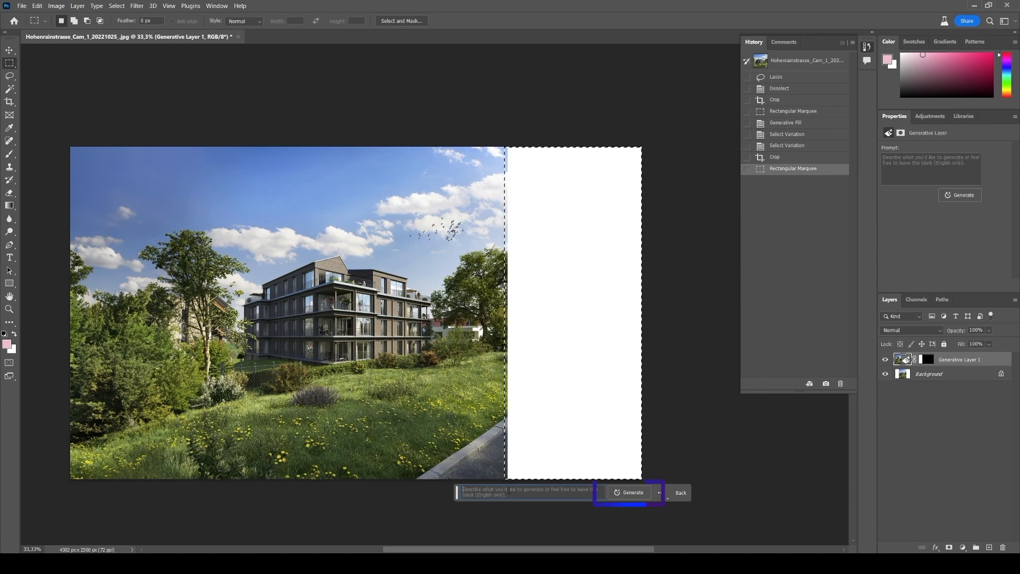
click(631, 493)
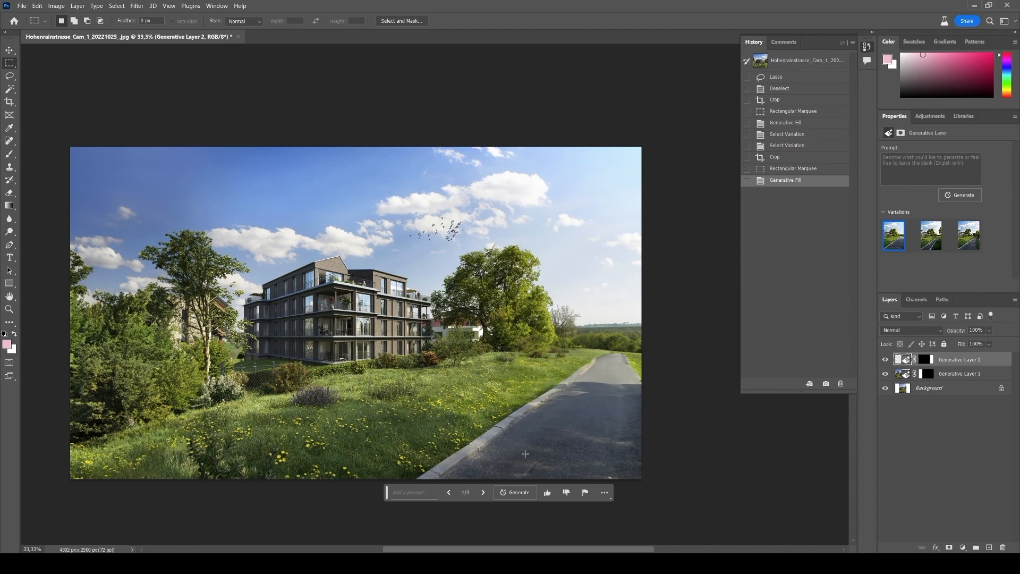
Choose the third generated variation for the right extension and examine its road and white fence up close.
click(484, 492)
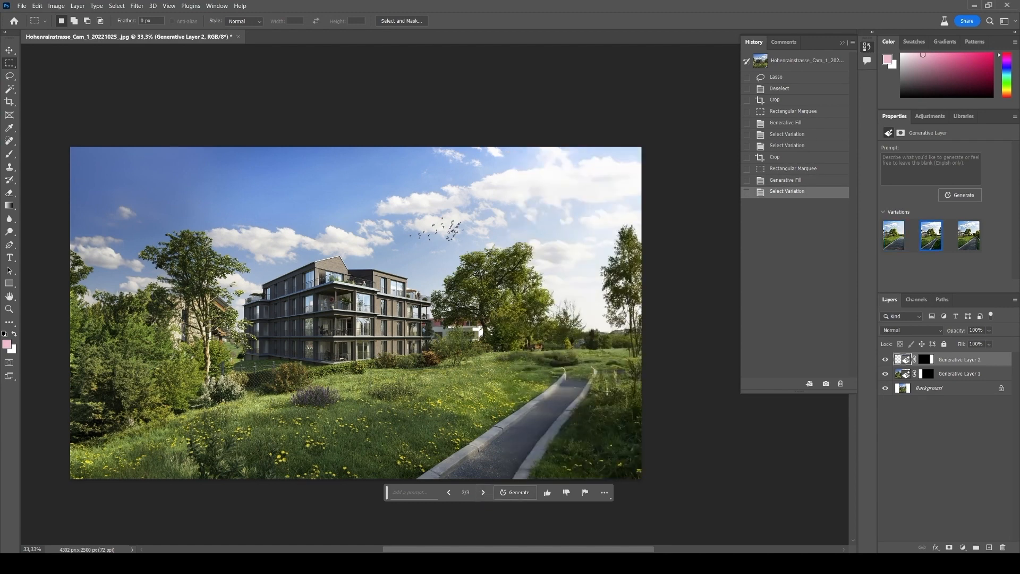
click(483, 493)
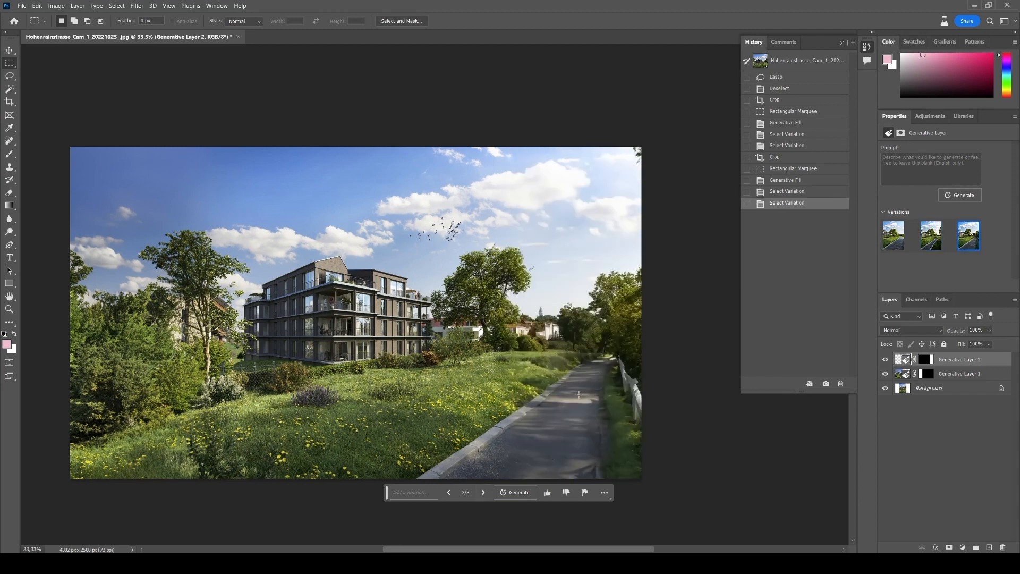
key(z)
click(652, 403)
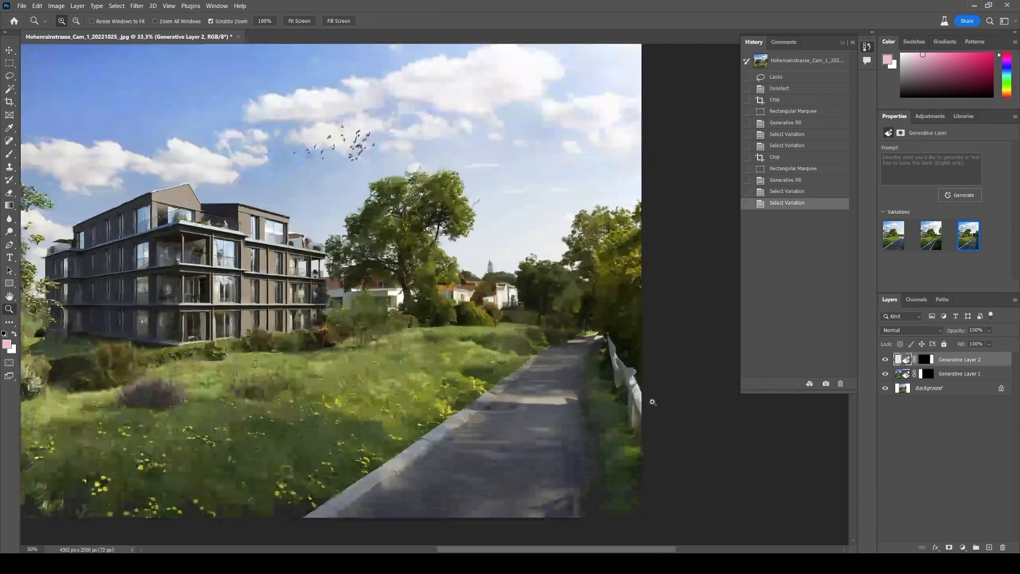
click(652, 403)
click(652, 403)
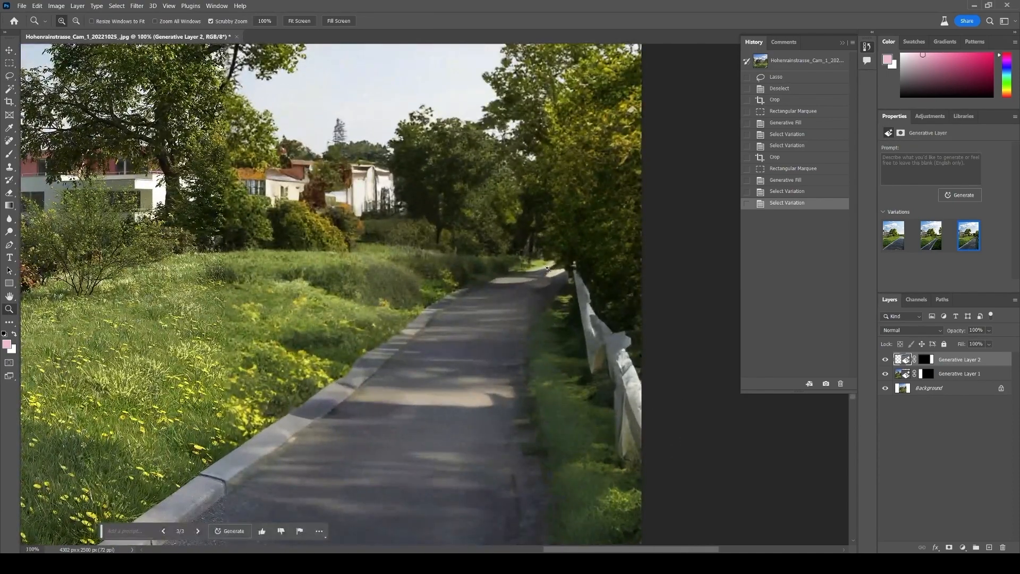
Select the white fence and grass verge beside the road with the Lasso, run Generative Fill without a prompt, and choose the second variation.
alt+click(615, 347)
alt+click(611, 347)
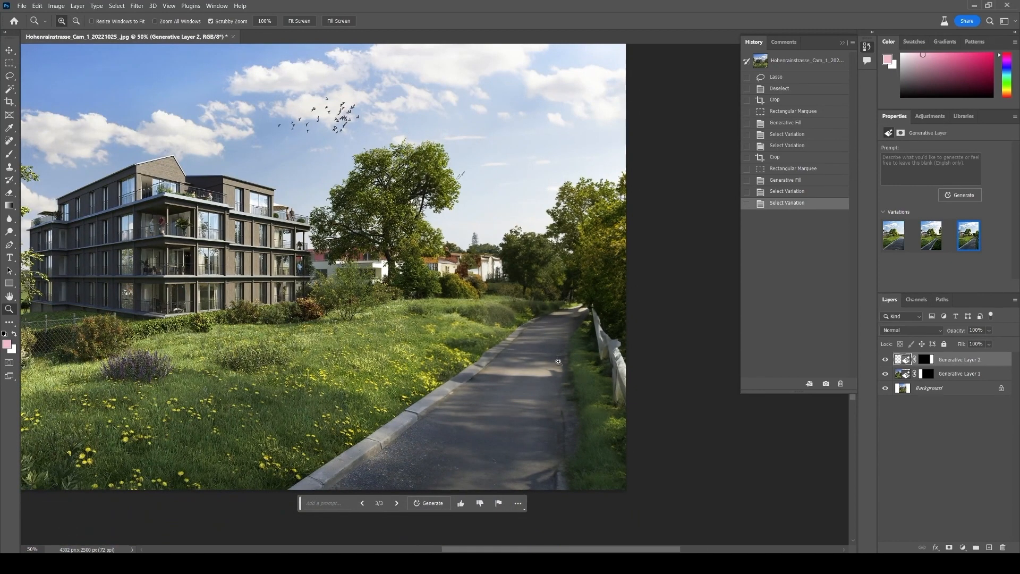
key(l)
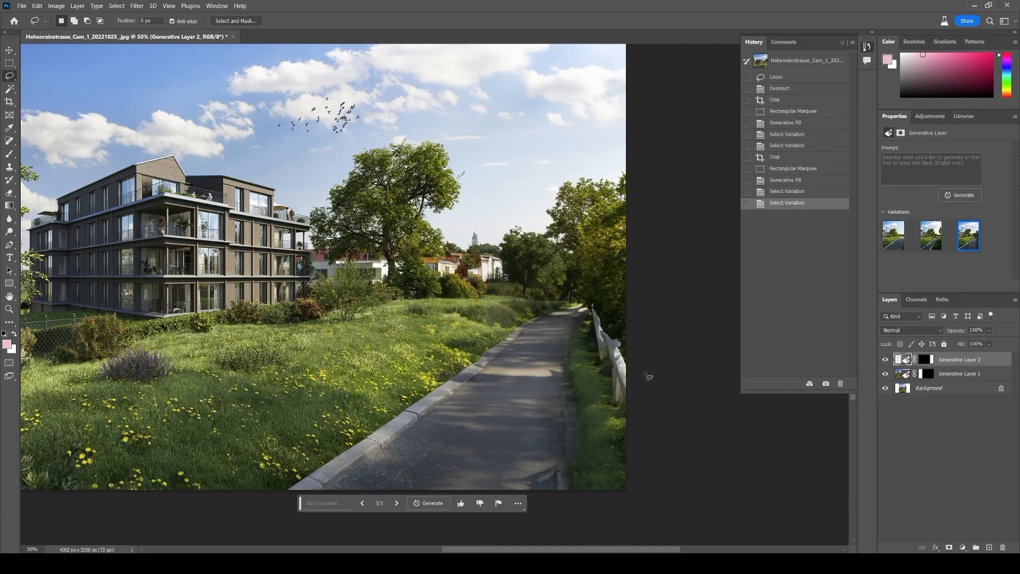
mouse_move(652, 365)
mouse_down()
mouse_move(604, 301)
mouse_move(586, 299)
mouse_move(549, 375)
mouse_move(535, 506)
mouse_move(635, 488)
mouse_move(669, 450)
mouse_move(644, 350)
mouse_up()
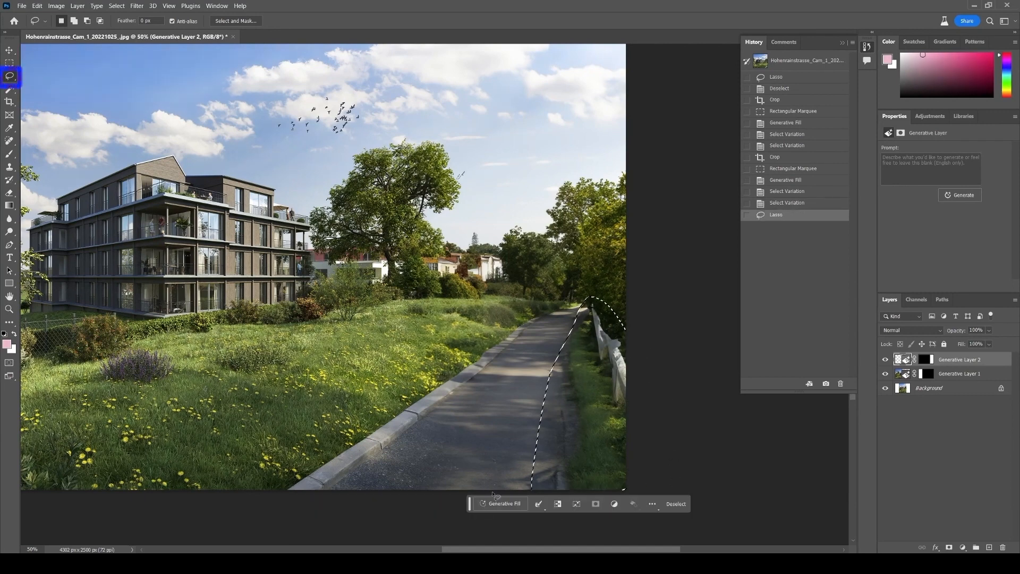
click(636, 504)
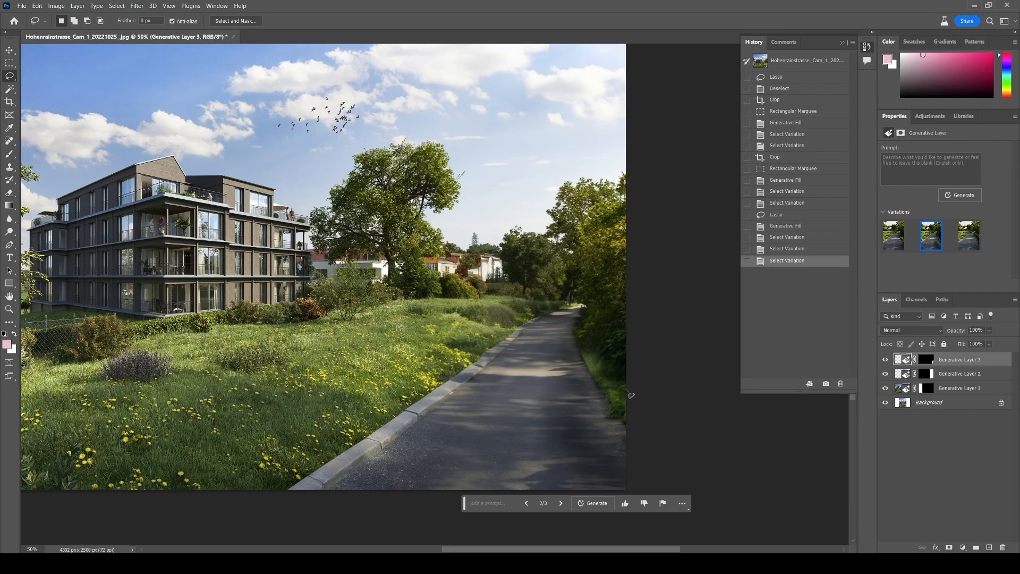
Examine the seam between the original meadow and the generated grass beside the road up close.
key(z)
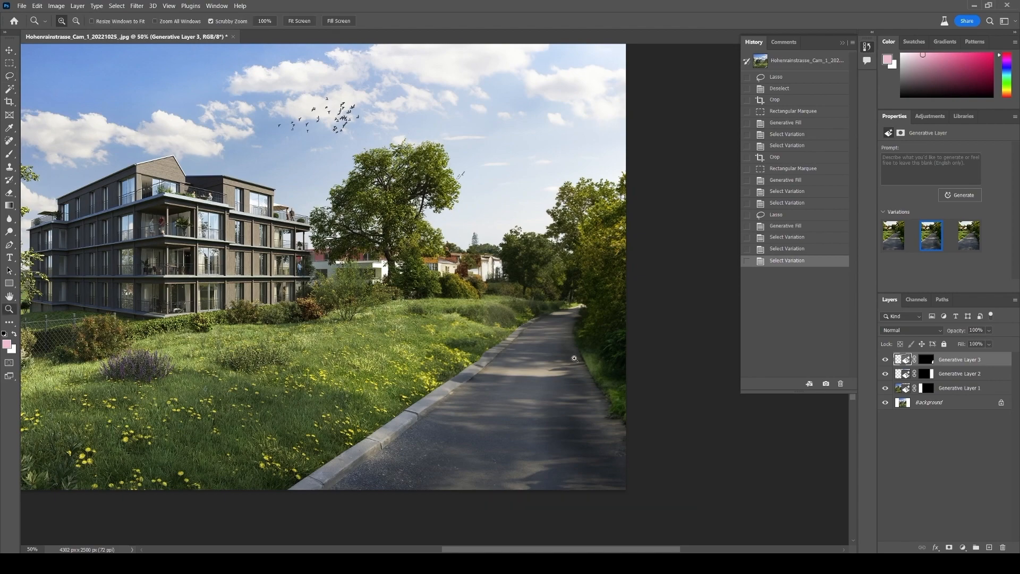
click(574, 356)
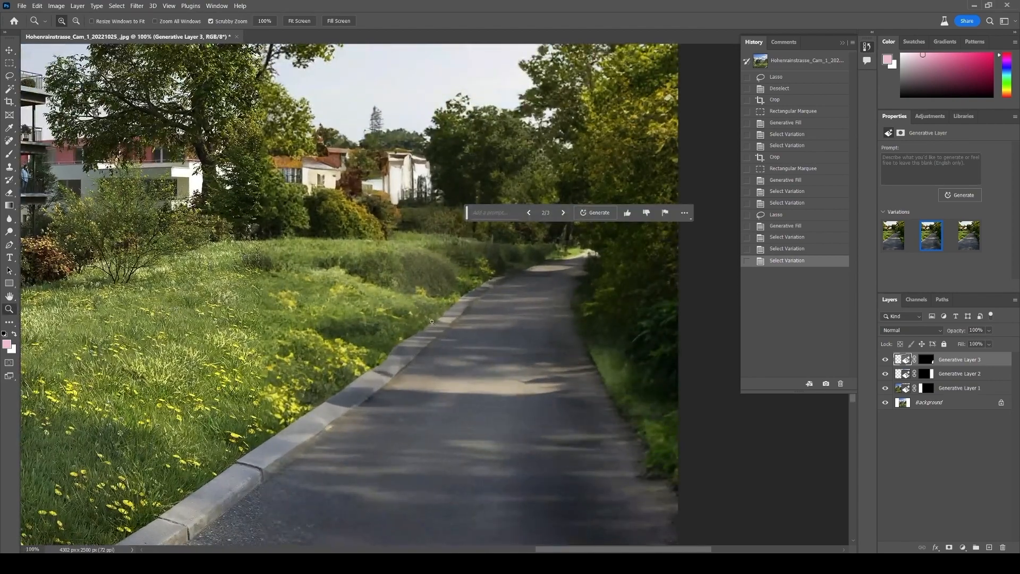
click(569, 324)
drag(330, 360, 614, 387)
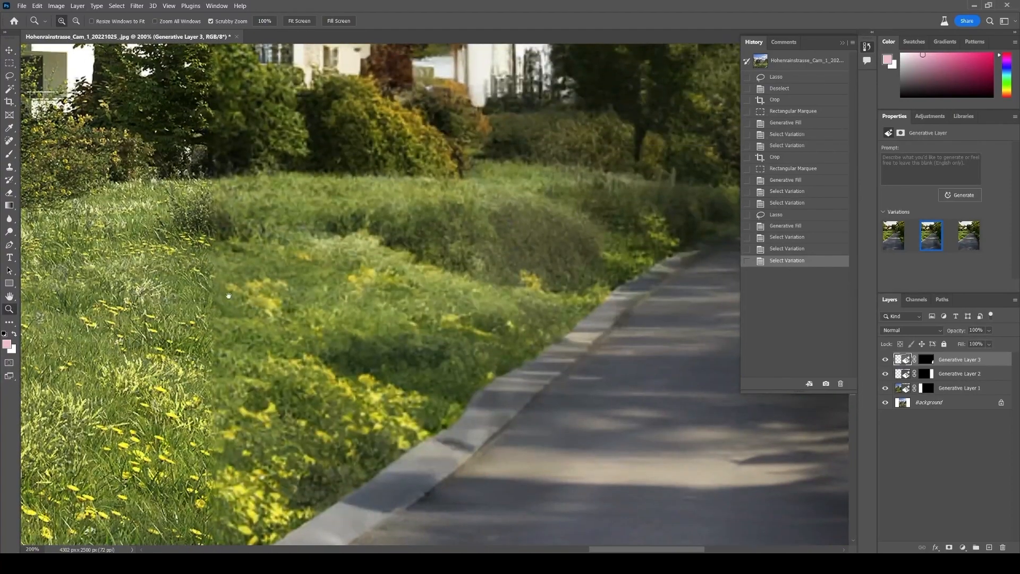
drag(228, 296, 538, 329)
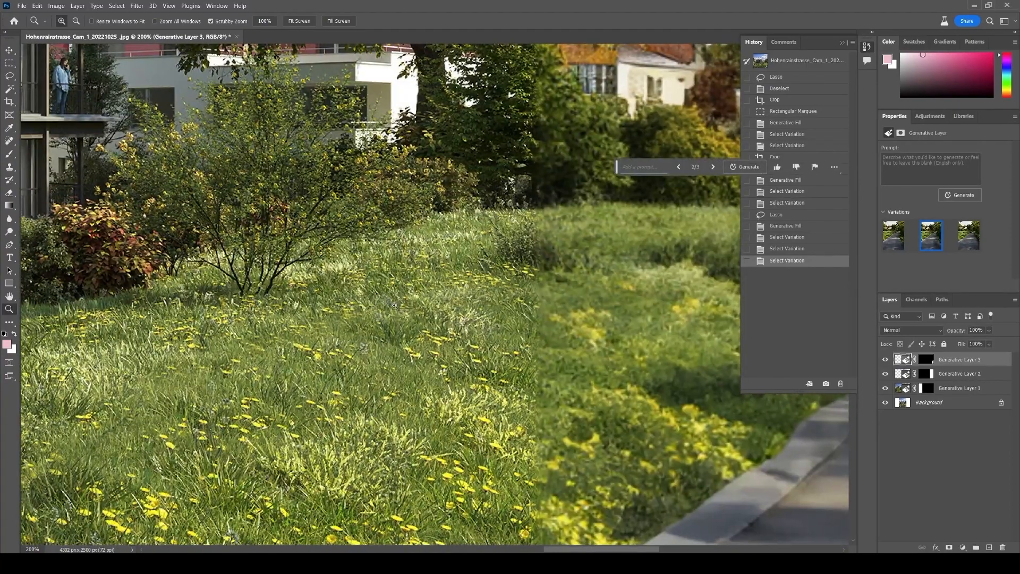
drag(280, 408, 414, 245)
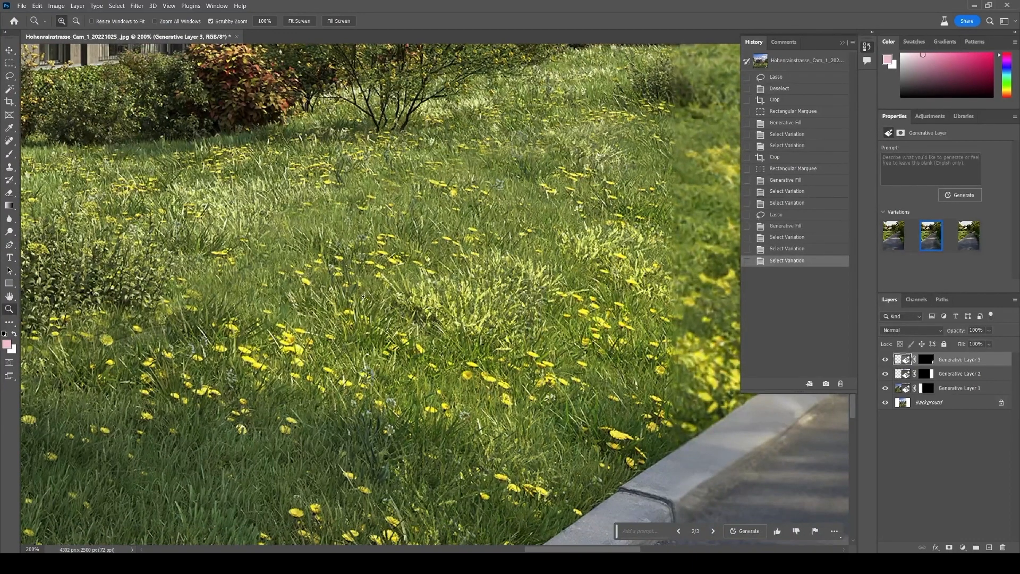
drag(545, 187, 439, 318)
drag(602, 317, 427, 272)
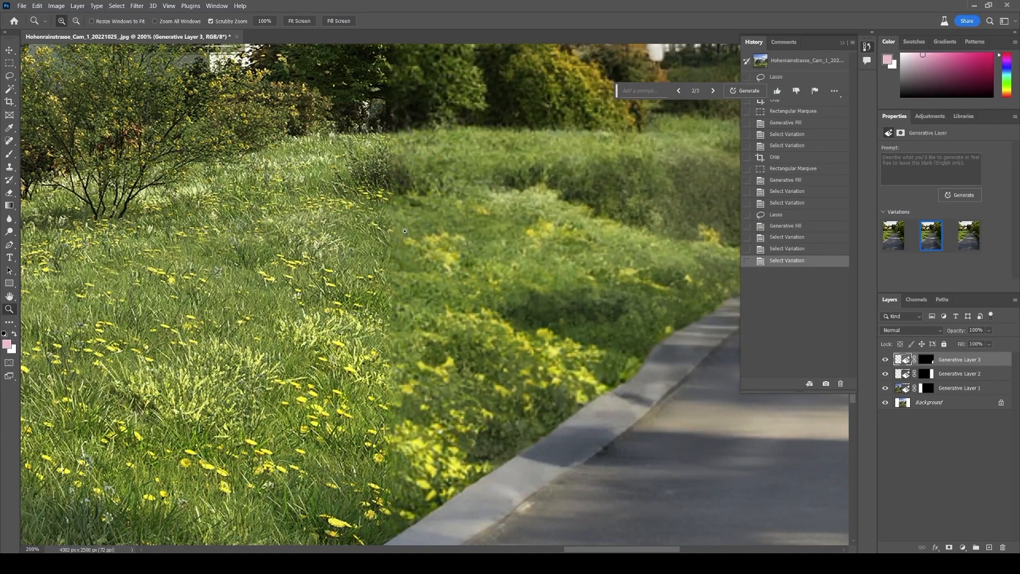
click(495, 239)
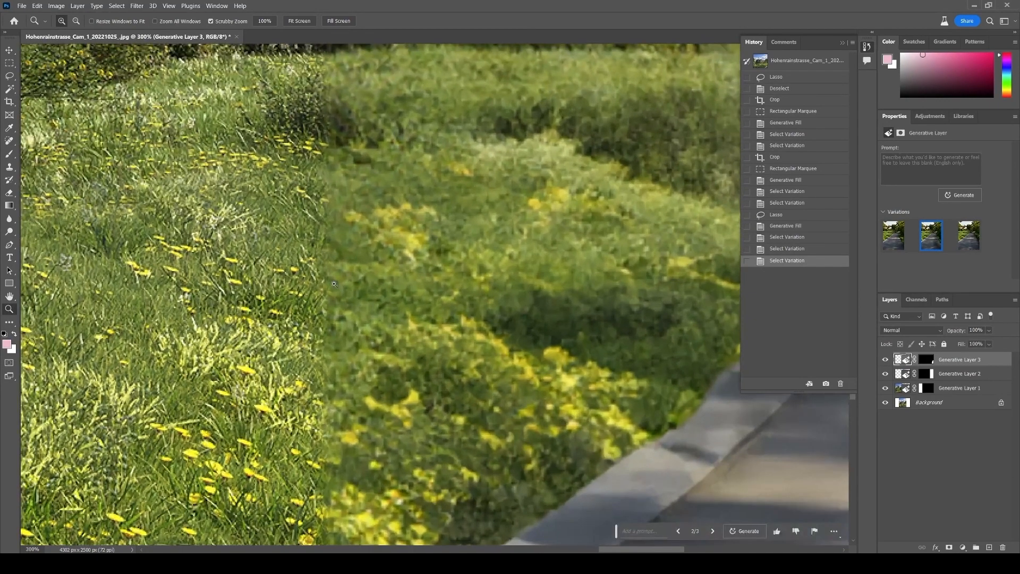
alt+click(428, 276)
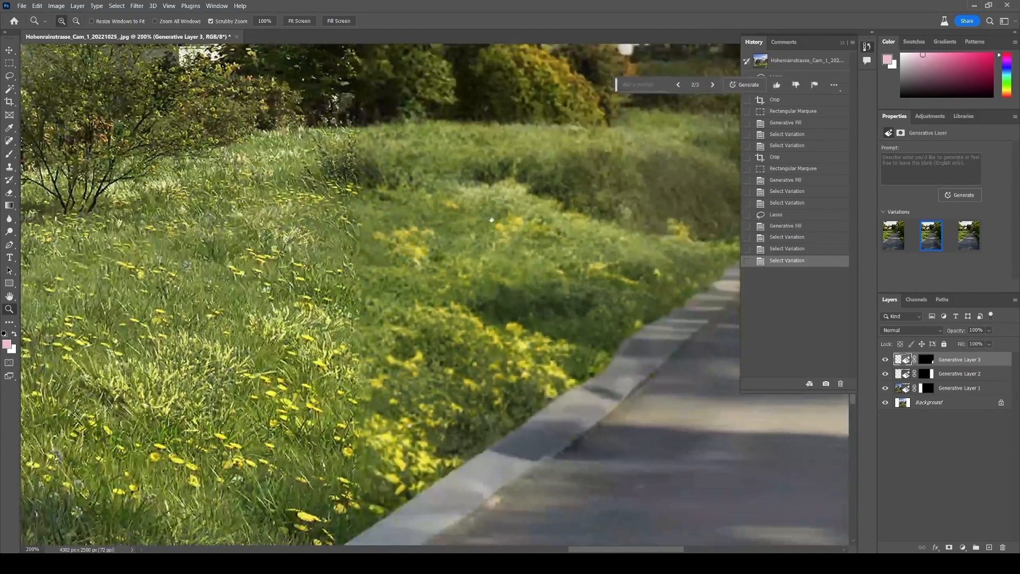
Examine the generated houses, shrubs and trees in the background, and review the widened image as a whole.
drag(492, 219, 393, 365)
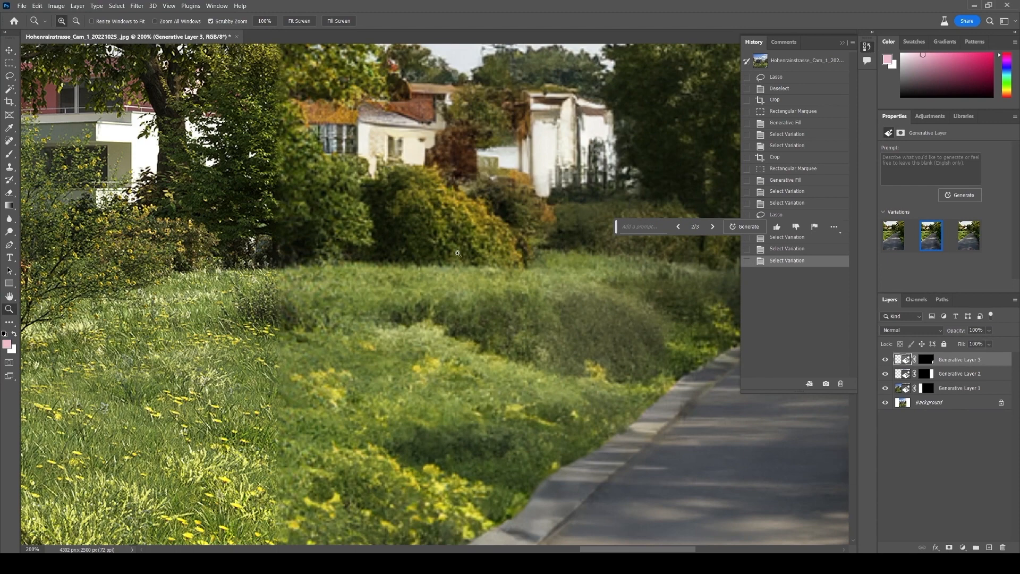
drag(507, 228, 501, 394)
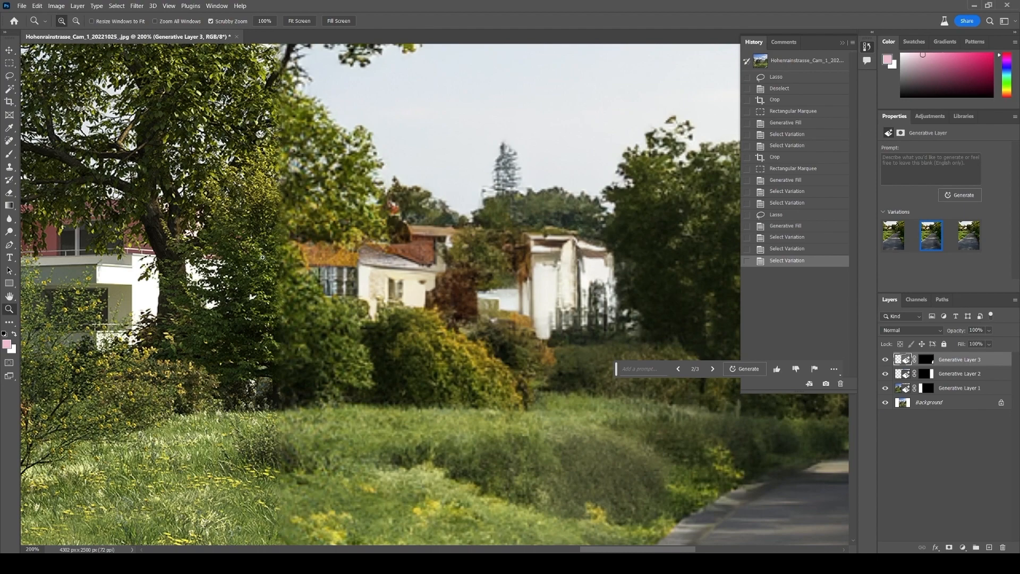
key(alt)
alt+click(449, 226)
alt+click(448, 226)
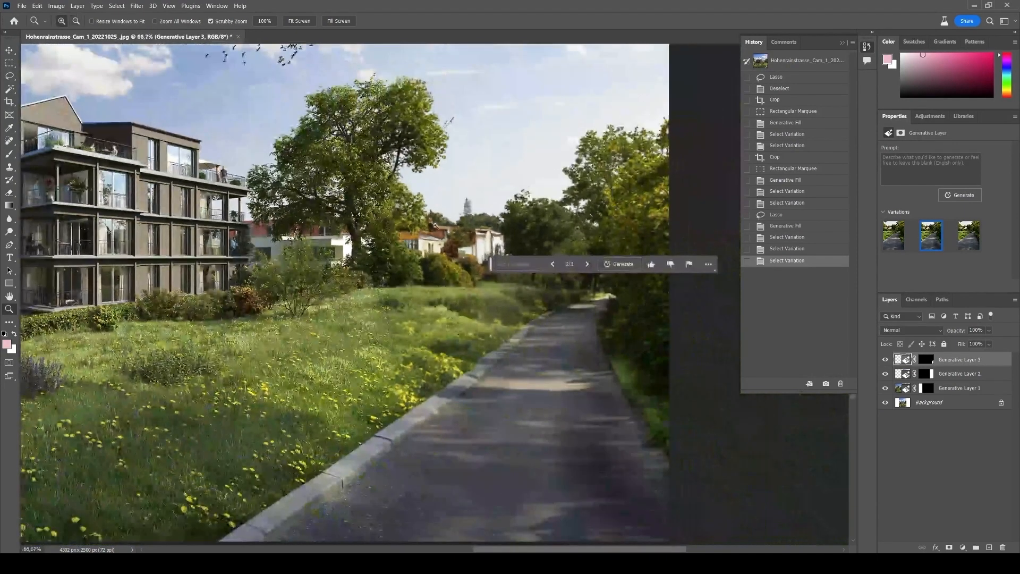
alt+click(446, 227)
drag(339, 253, 519, 290)
drag(412, 296, 406, 317)
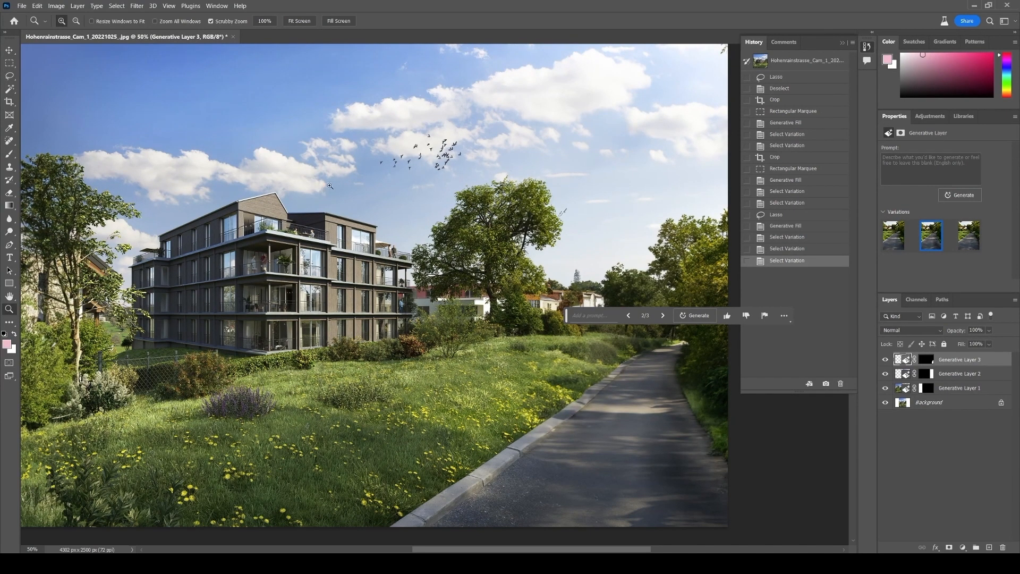
Select the flock of birds in the sky with the Lasso and remove it with Generative Fill without a prompt.
drag(259, 311, 387, 341)
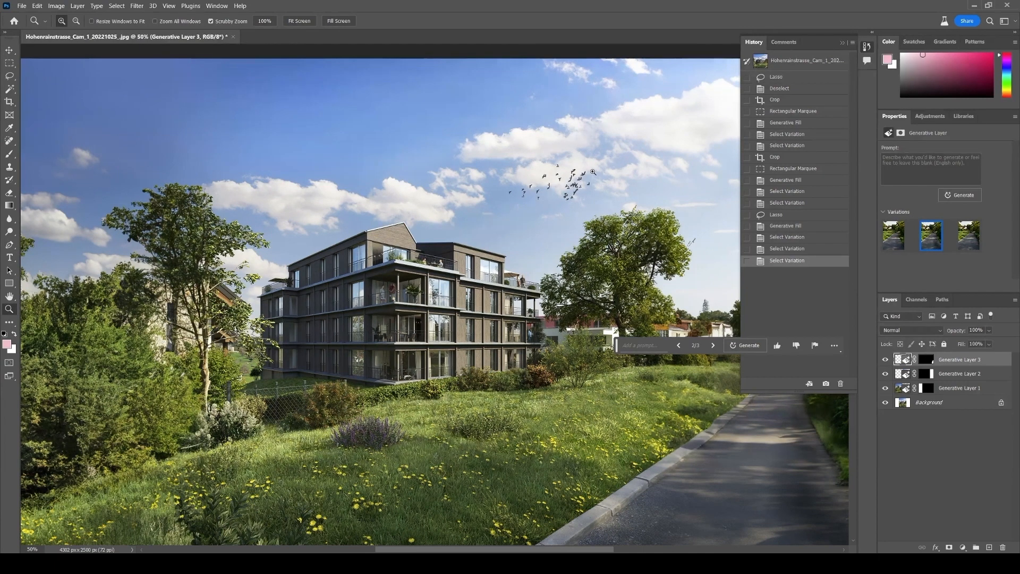
key(l)
mouse_move(583, 153)
mouse_down()
mouse_move(514, 166)
mouse_move(489, 204)
mouse_move(542, 218)
mouse_move(591, 208)
mouse_move(603, 181)
mouse_move(583, 154)
mouse_up()
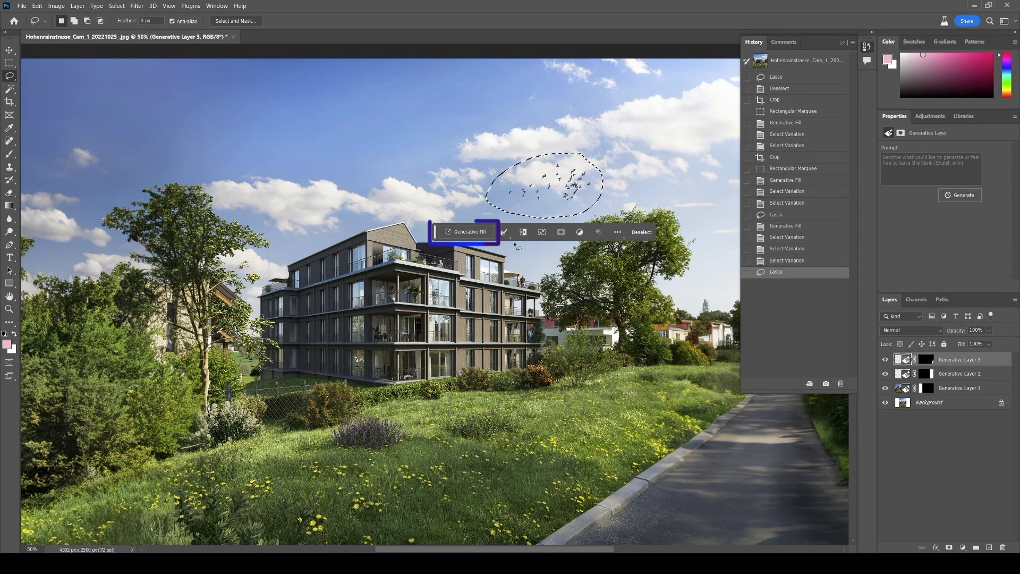
click(469, 232)
click(597, 231)
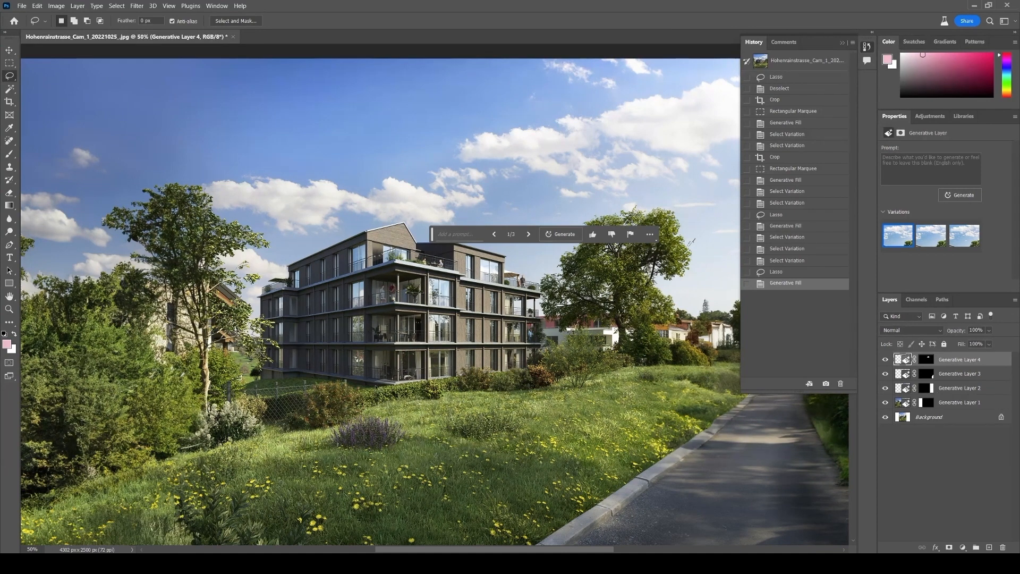
Generate a tree in a lasso selection before the building's front corner with the prompt "tree" and keep the first variation.
mouse_move(376, 412)
mouse_down()
mouse_move(339, 365)
mouse_move(334, 337)
mouse_move(356, 285)
mouse_move(394, 298)
mouse_move(415, 342)
mouse_move(366, 410)
mouse_up()
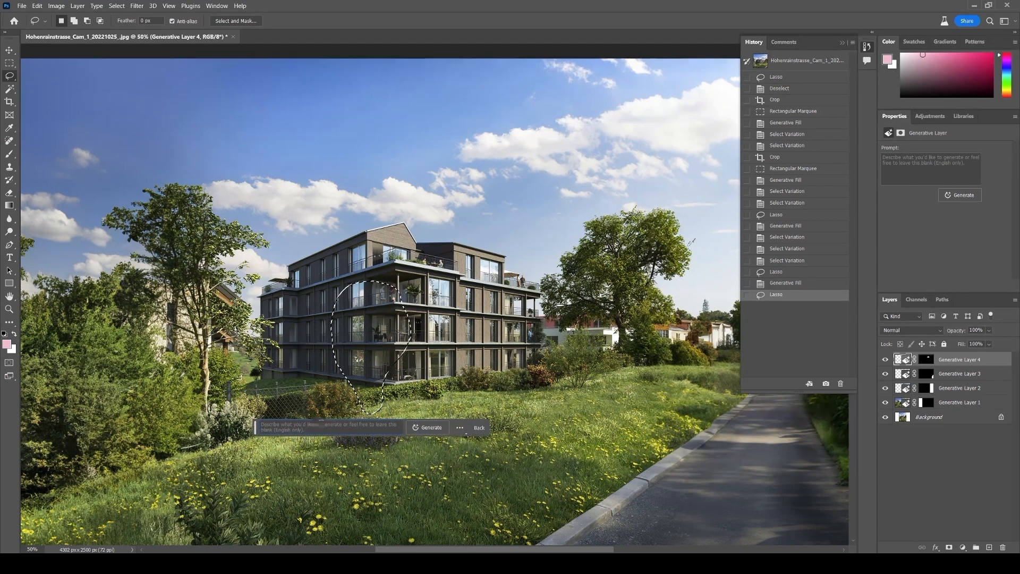
click(367, 424)
text(tr)
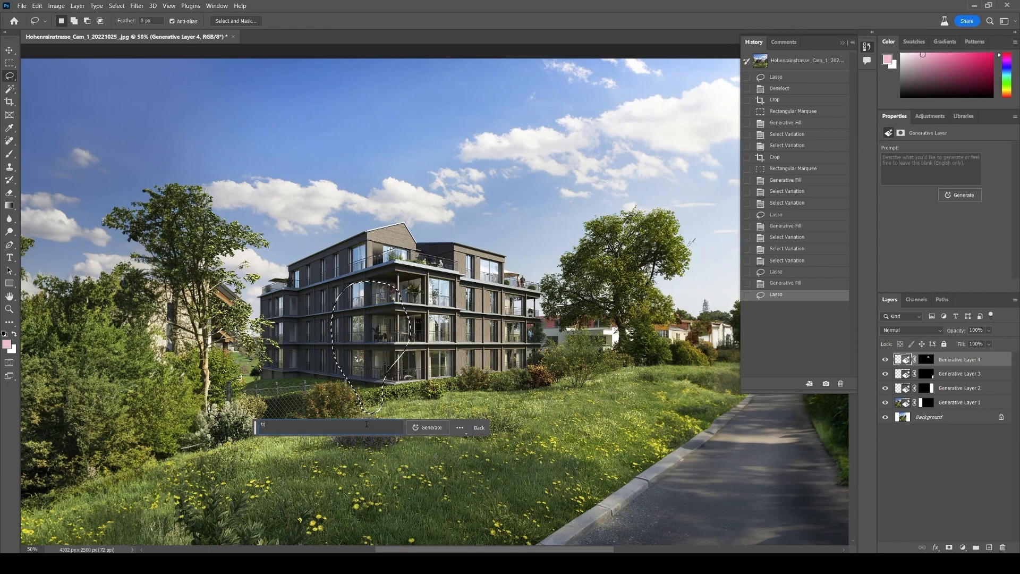
key(Return)
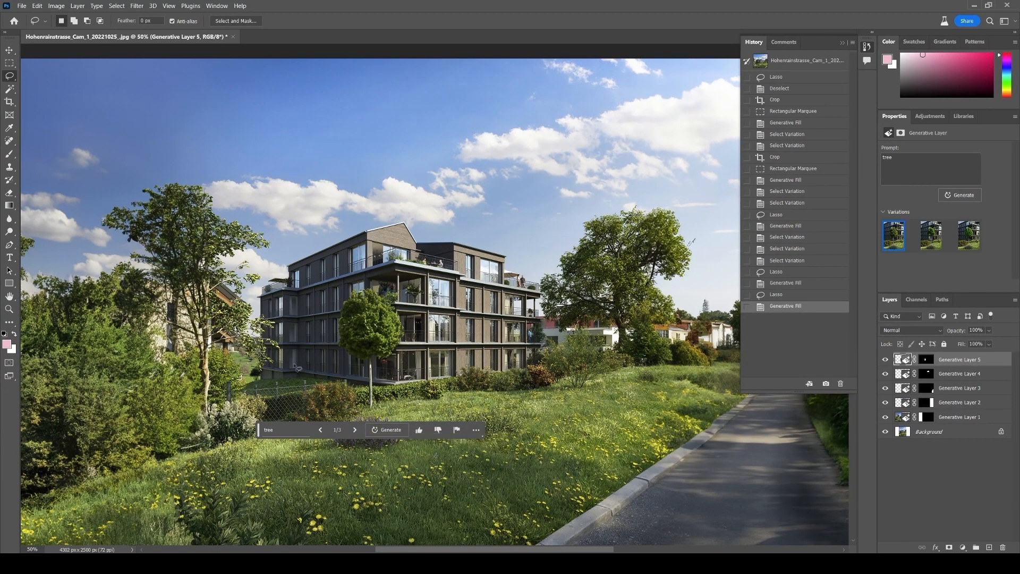
click(355, 430)
click(356, 430)
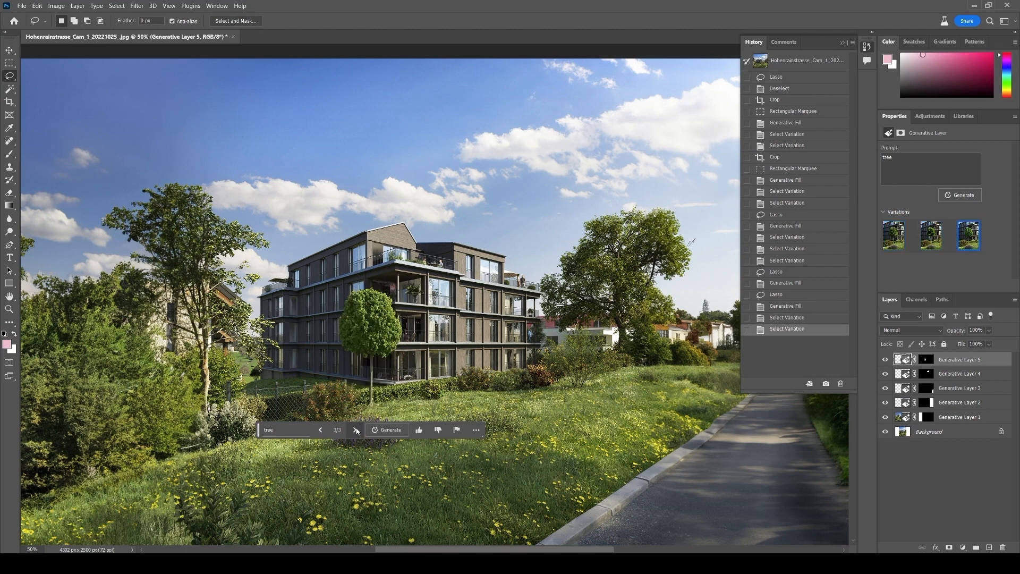
click(356, 430)
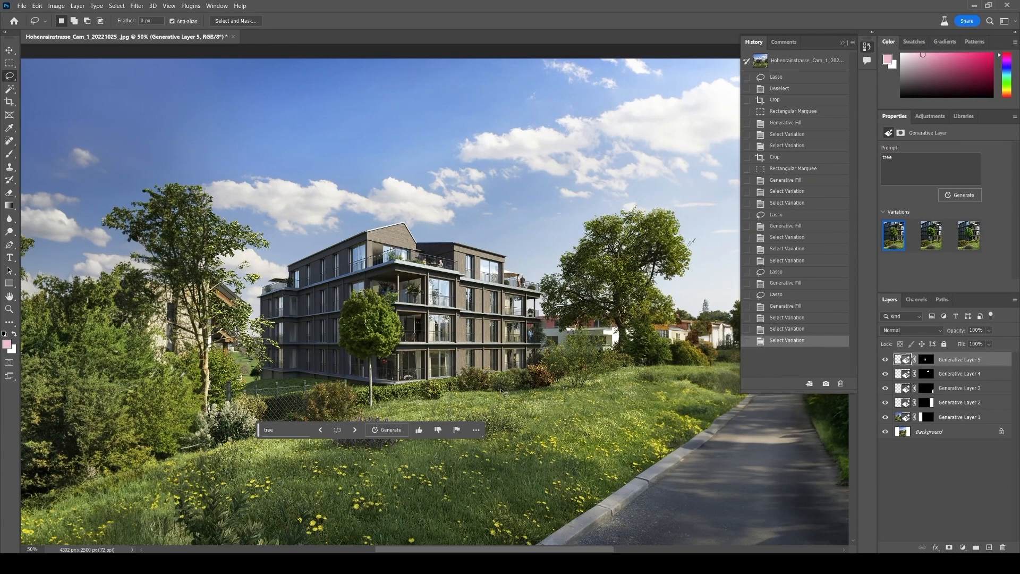
Lasso a tree-shaped area in front of the building's rear wing and run Generative Fill with the prompt "linden tree".
mouse_move(502, 394)
mouse_down()
mouse_move(473, 343)
mouse_move(456, 256)
mouse_move(527, 249)
mouse_move(538, 284)
mouse_move(502, 394)
mouse_up()
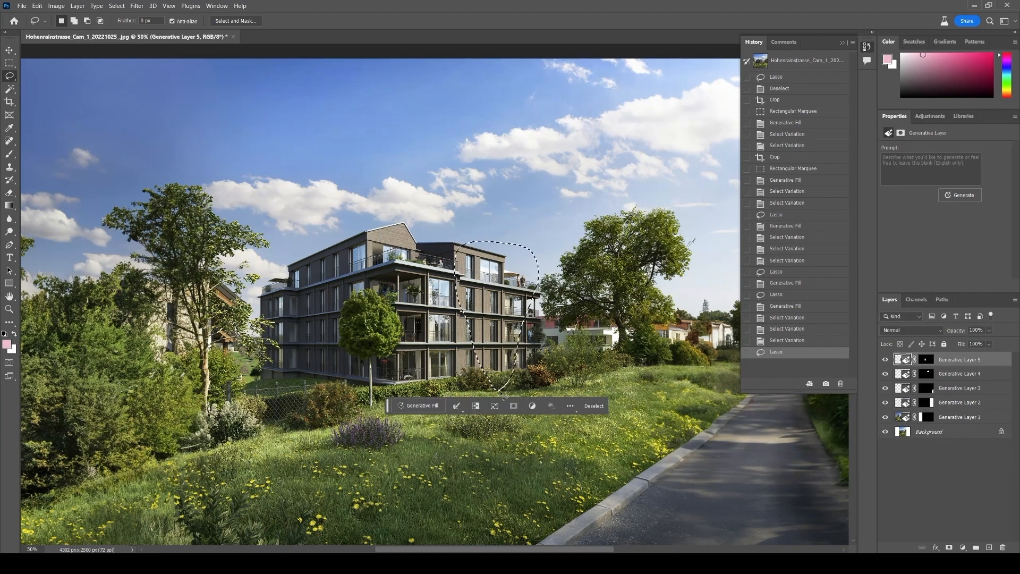
click(406, 406)
text(Inden tree)
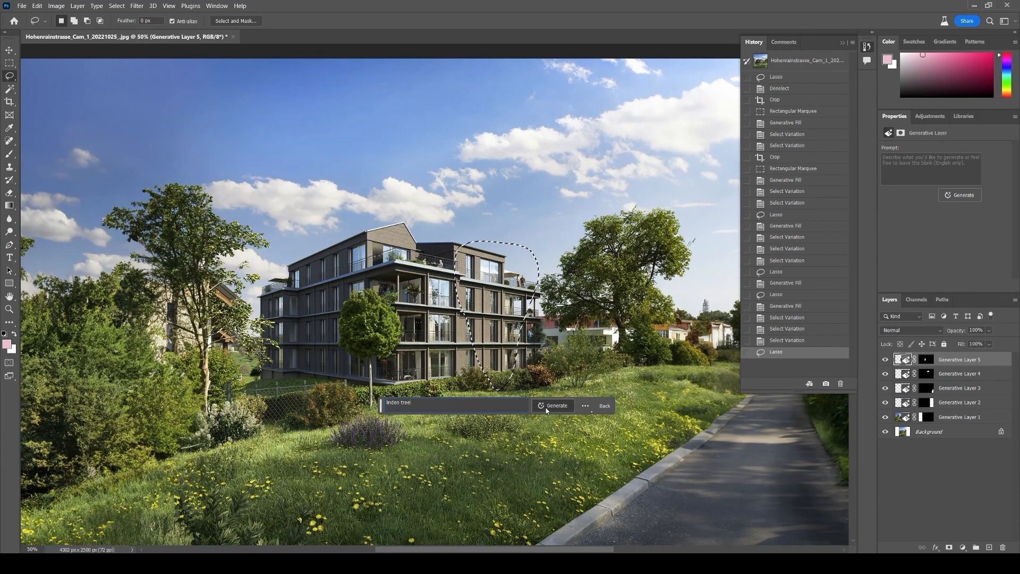
click(554, 406)
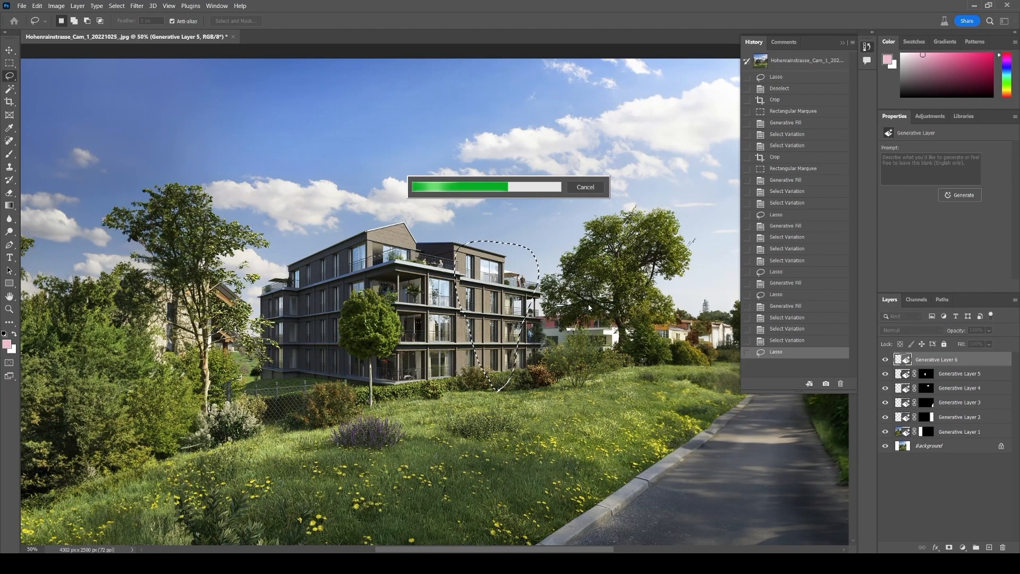
Compare the generated linden tree variations up close, choose the third one and examine its foliage against the facade.
key(z)
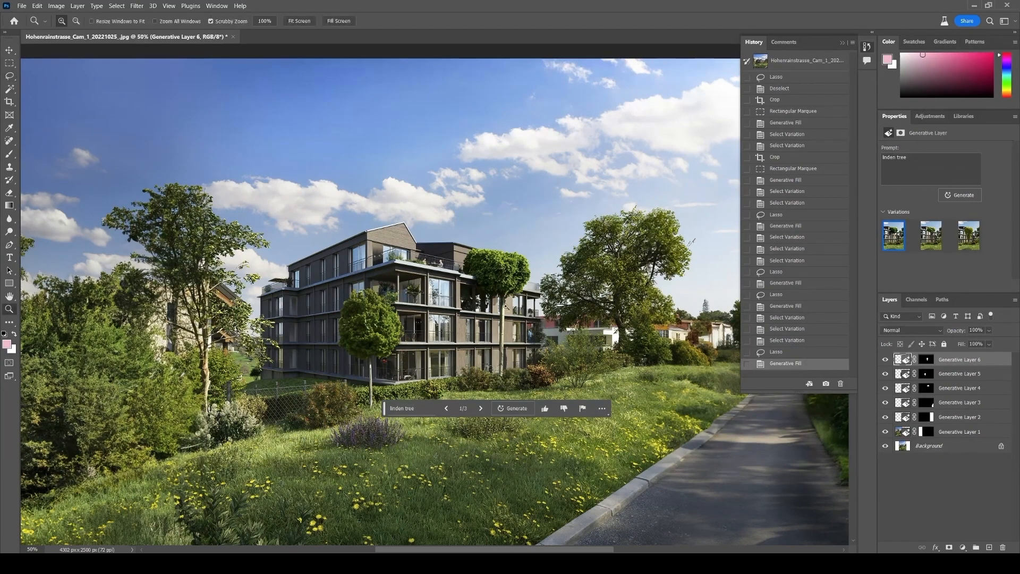
drag(502, 326, 563, 326)
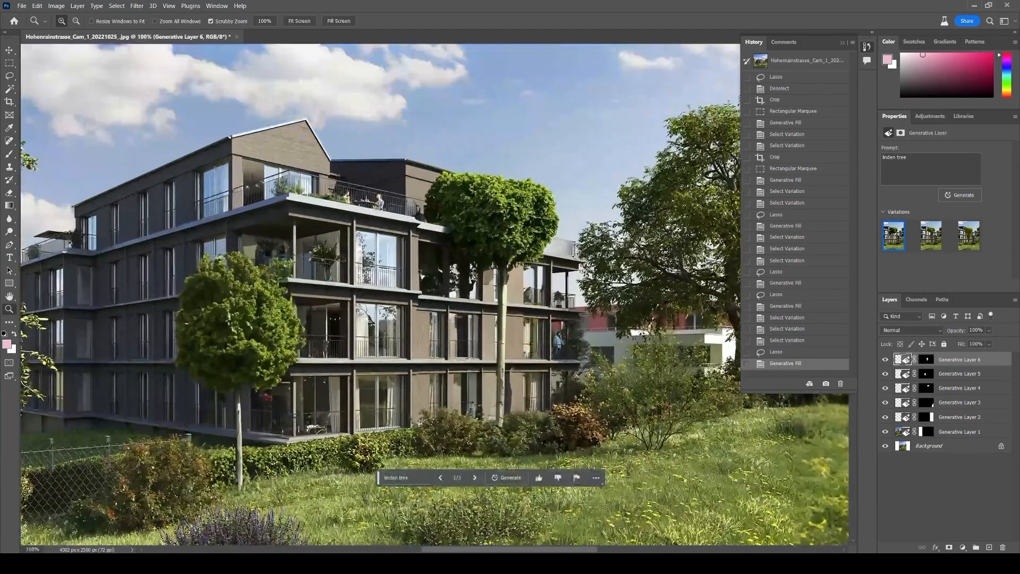
click(473, 479)
click(474, 478)
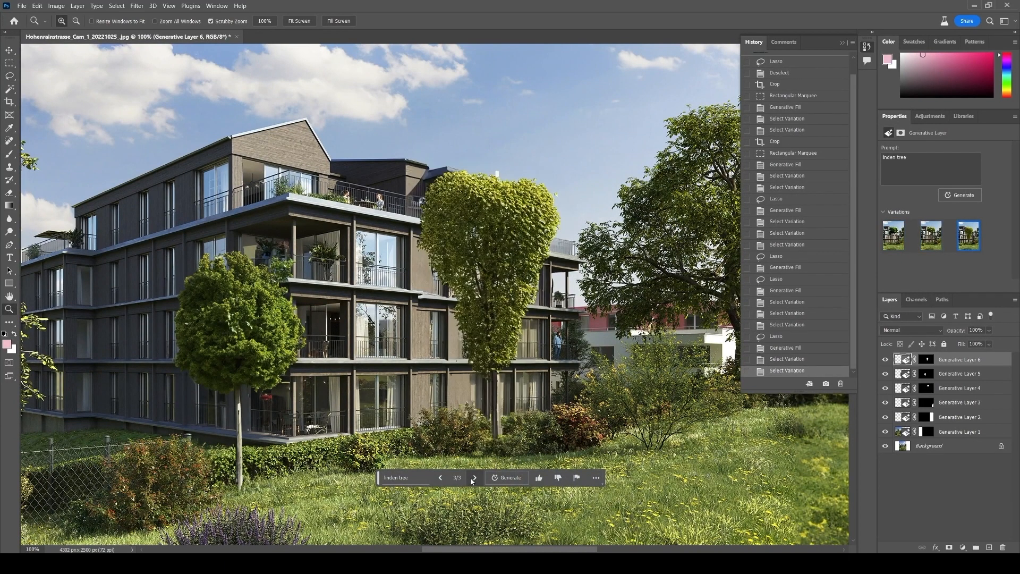
click(473, 478)
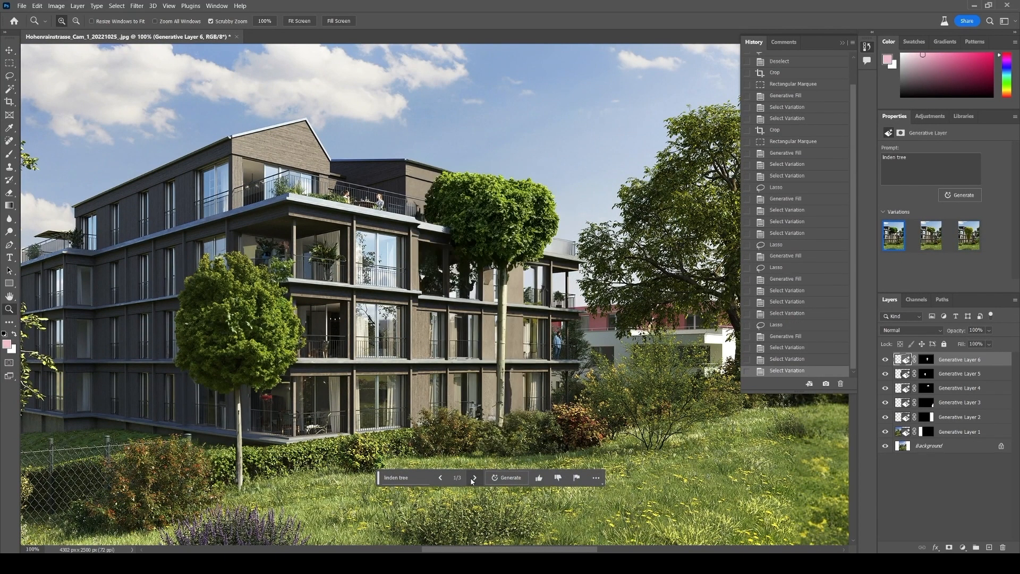
click(440, 479)
click(440, 478)
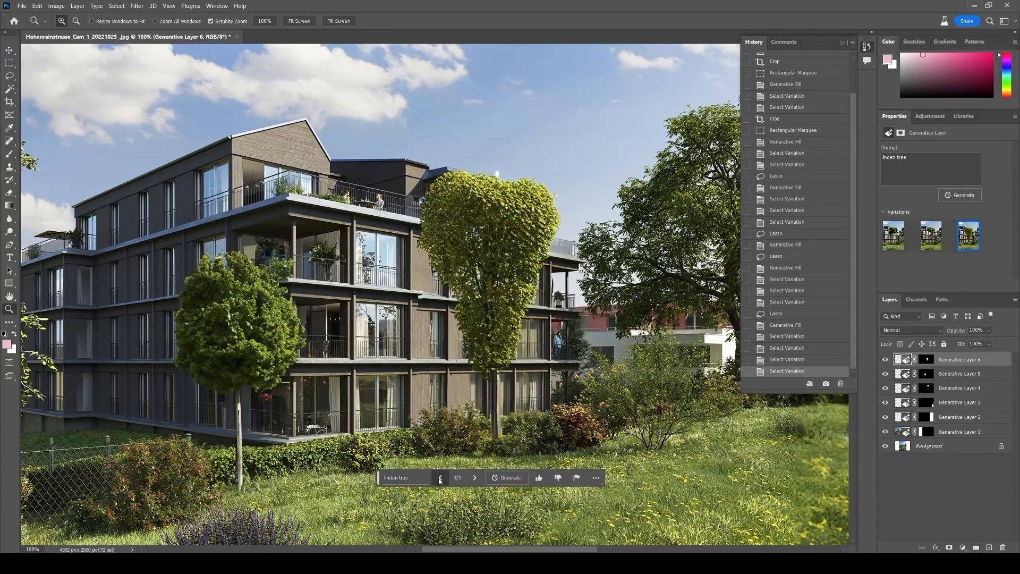
click(475, 480)
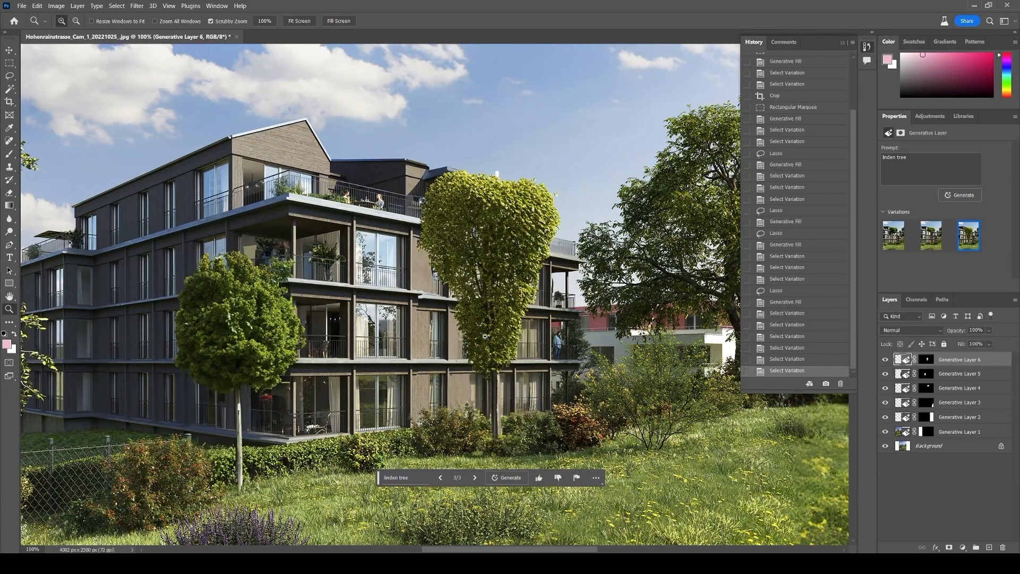
click(460, 334)
click(460, 334)
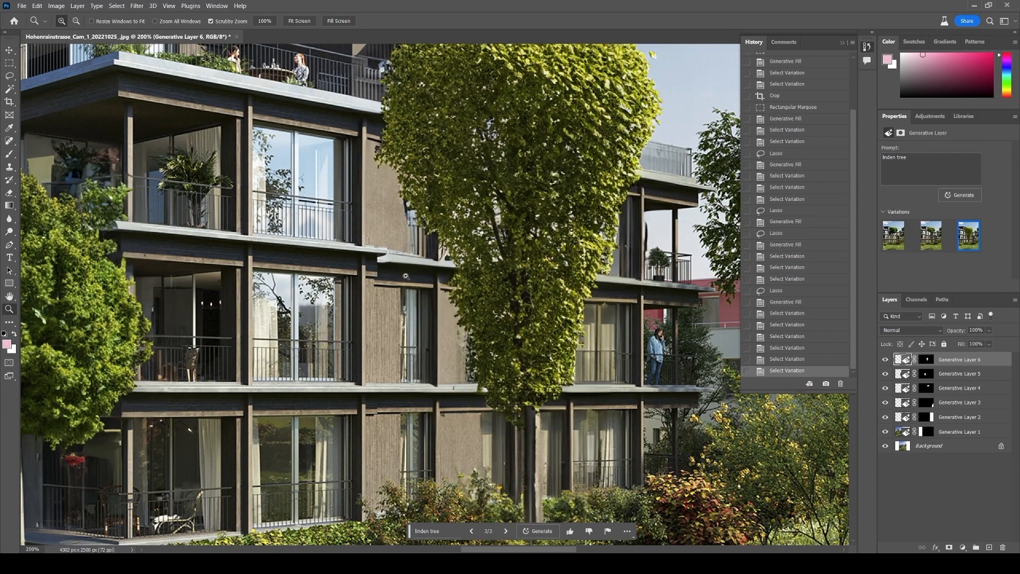
alt+click(518, 306)
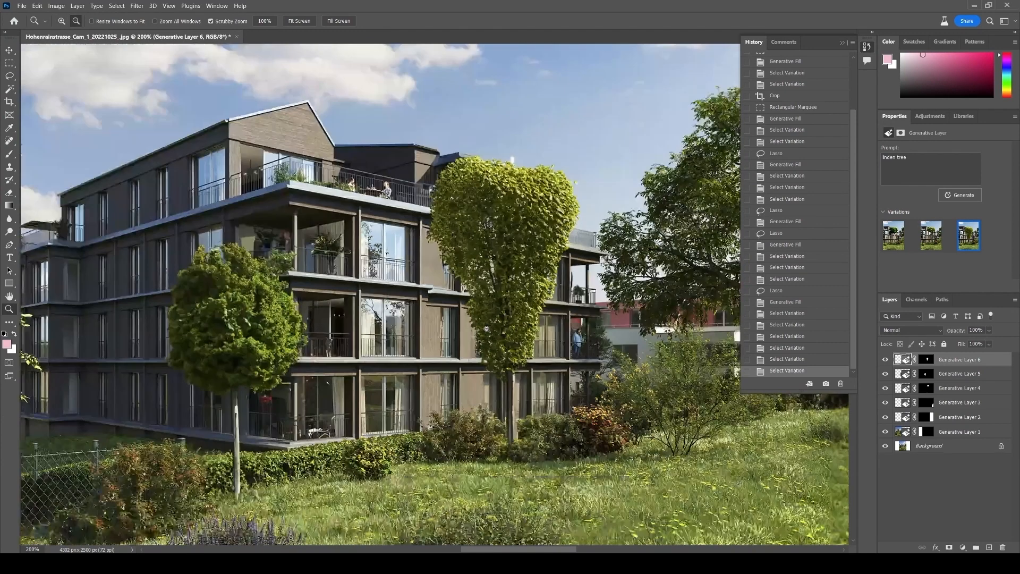
Compare the first and third linden tree variations up close in front of the facade and keep the third one.
click(461, 335)
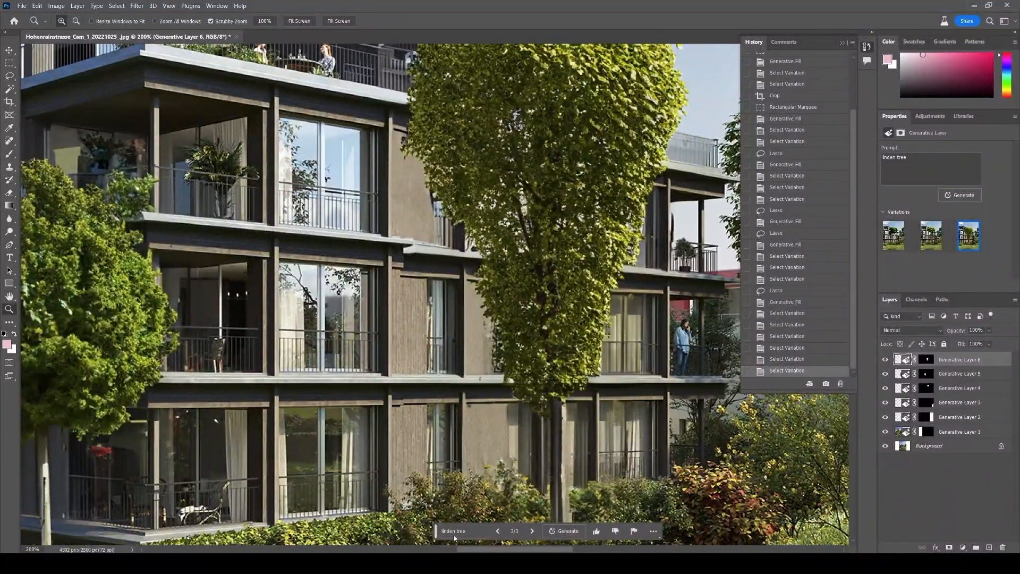
click(498, 532)
click(498, 532)
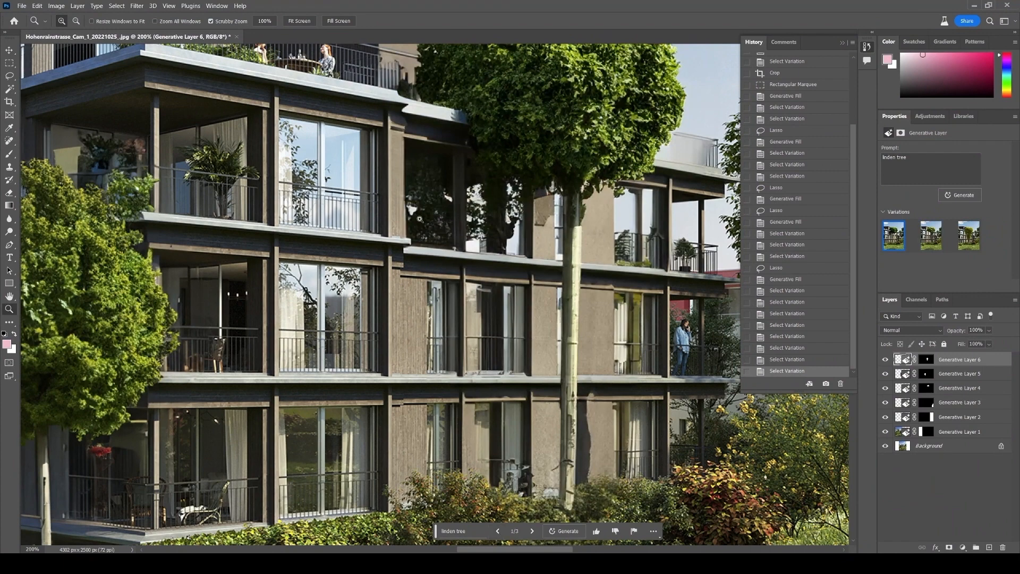
scroll(539, 188, up, 2)
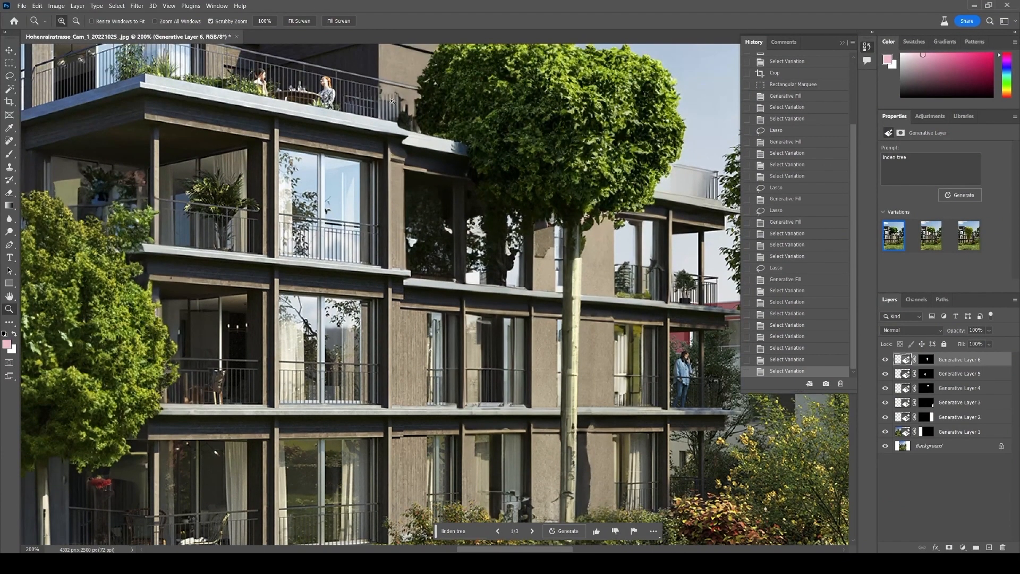
scroll(522, 140, up, 2)
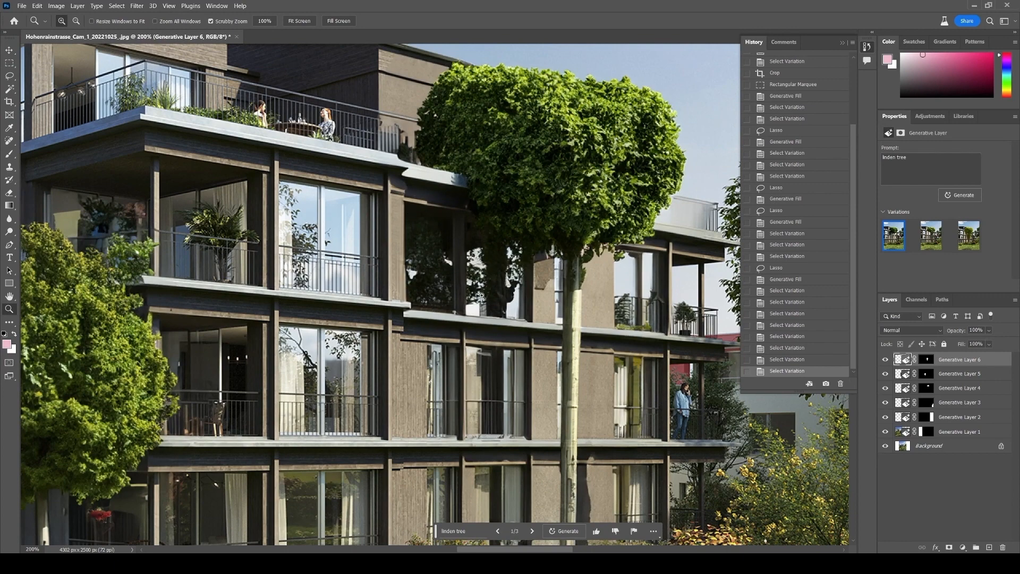
click(497, 531)
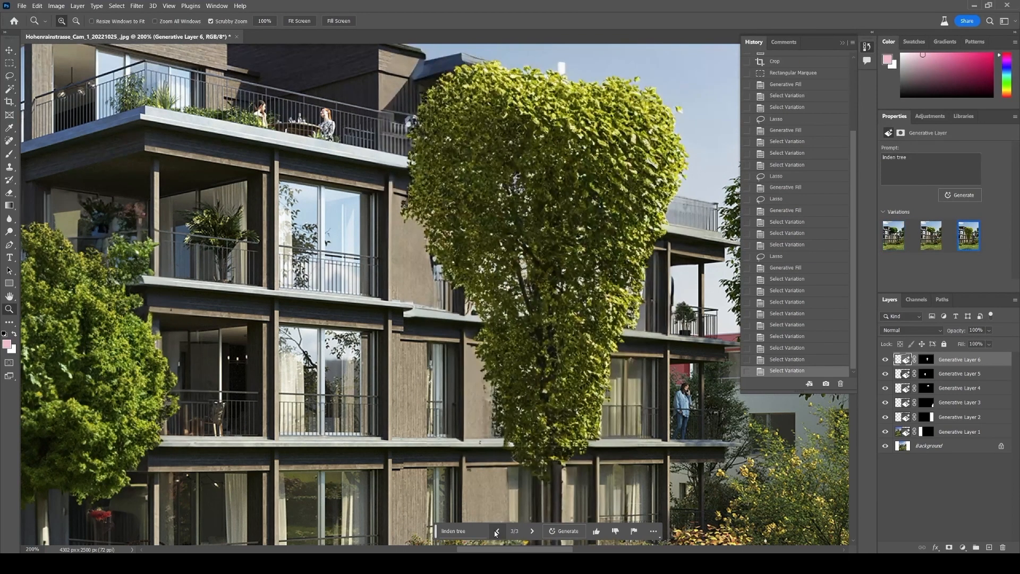
click(497, 531)
click(497, 531)
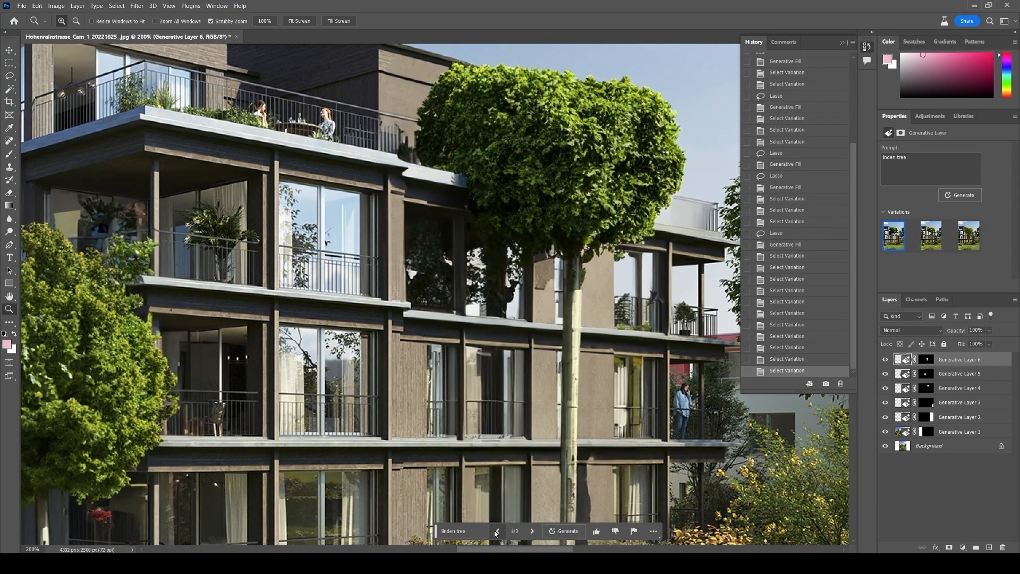
click(497, 531)
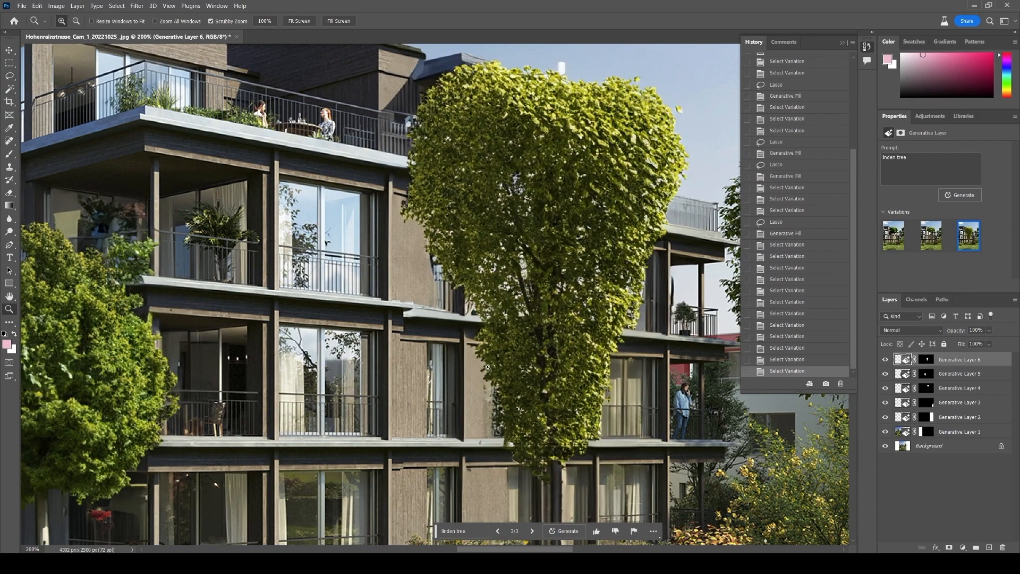
Lasso a person-sized area on the path in the foreground and run Generative Fill with the prompt "walking man with dog".
key(alt)
alt+click(450, 334)
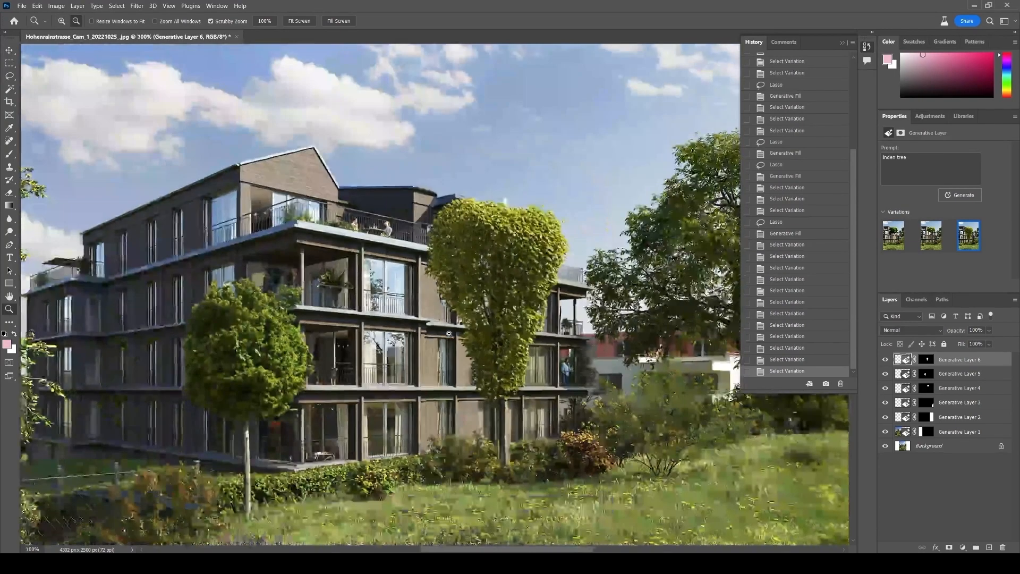
alt+click(450, 334)
alt+click(450, 334)
alt+click(449, 334)
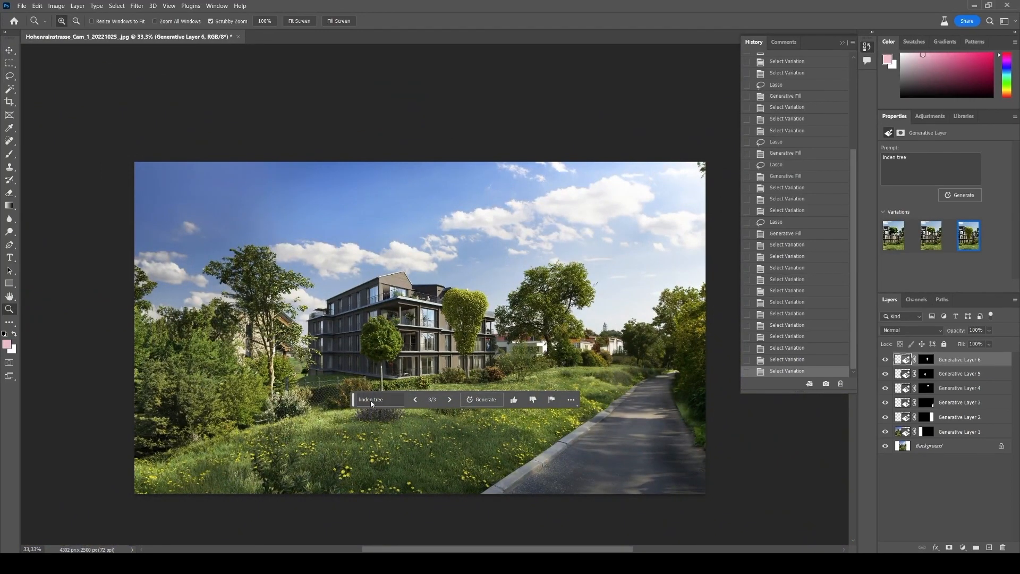
drag(355, 399, 640, 418)
key(l)
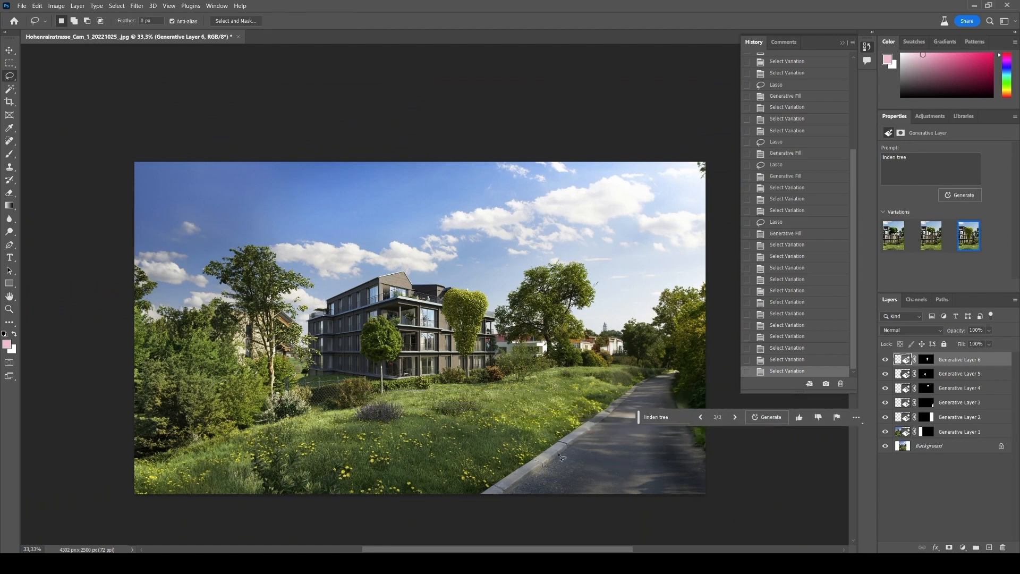
mouse_move(620, 385)
mouse_down()
mouse_move(595, 375)
mouse_move(572, 423)
mouse_move(559, 468)
mouse_move(579, 487)
mouse_move(631, 482)
mouse_move(639, 438)
mouse_move(618, 381)
mouse_up()
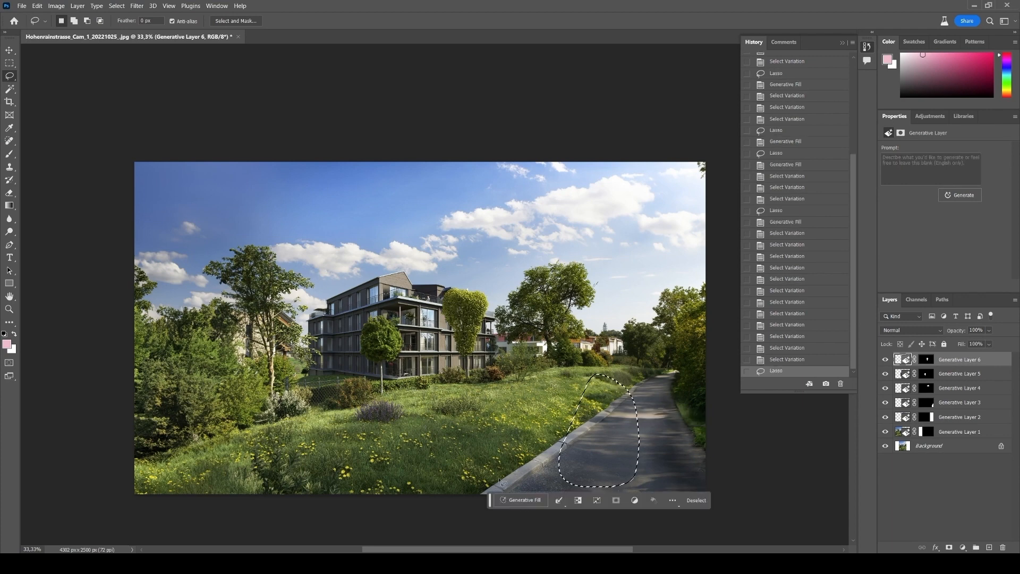
click(510, 499)
text(walking man with dog)
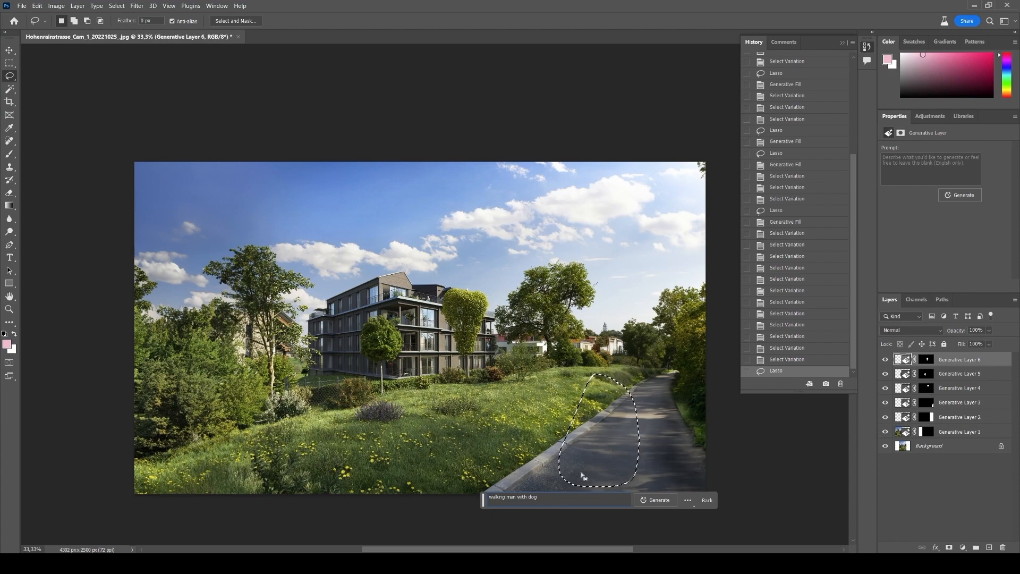
click(654, 500)
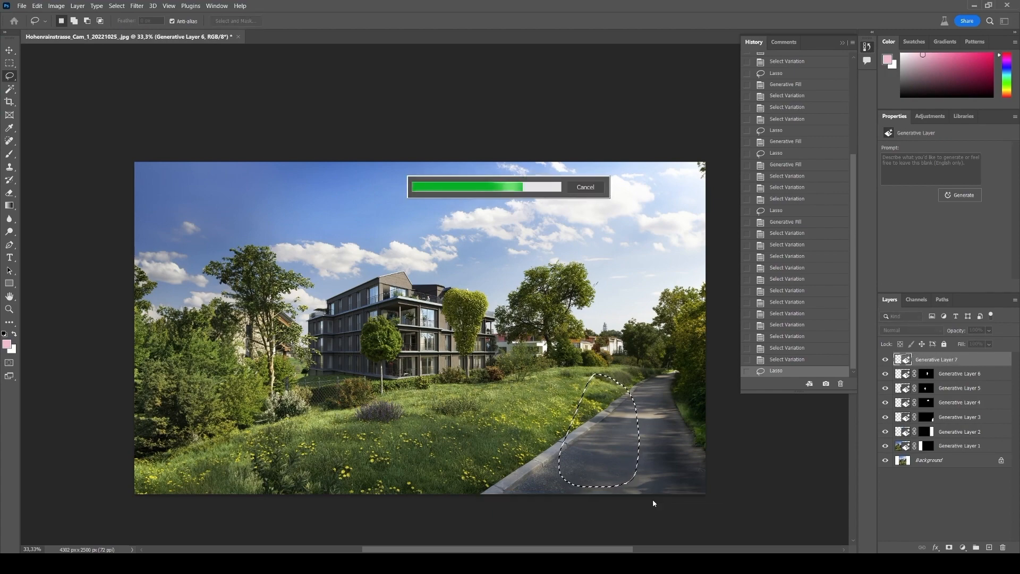
Compare the three generated dog walker variations up close, choose the third one and examine it within the whole scene.
key(z)
click(638, 465)
click(626, 468)
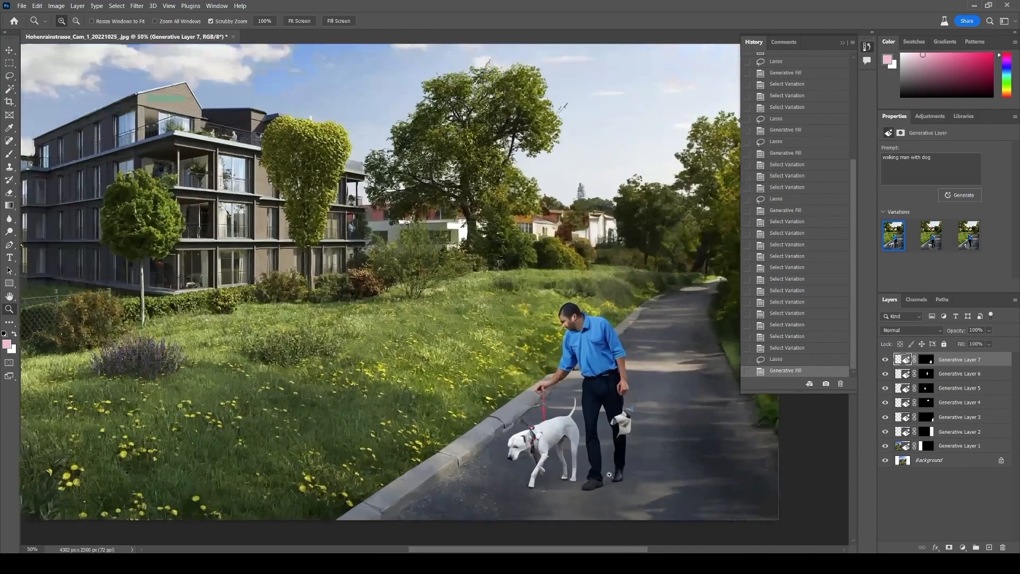
click(612, 476)
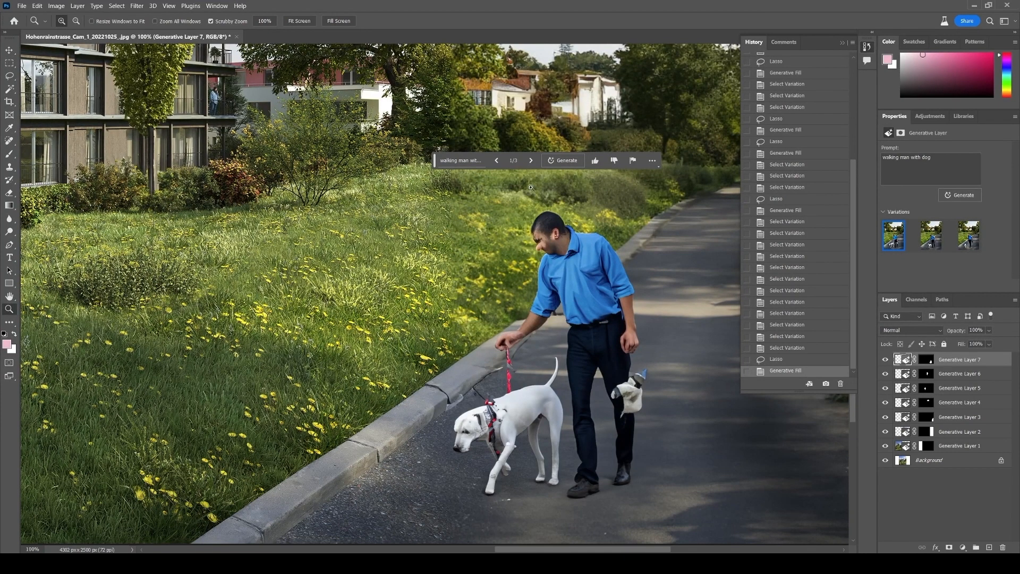
click(531, 161)
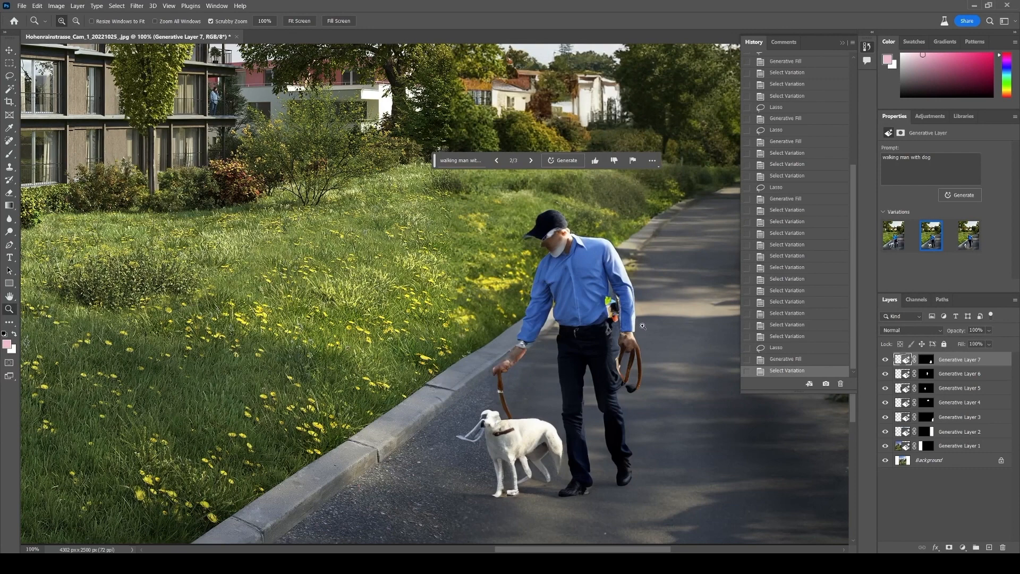
click(530, 161)
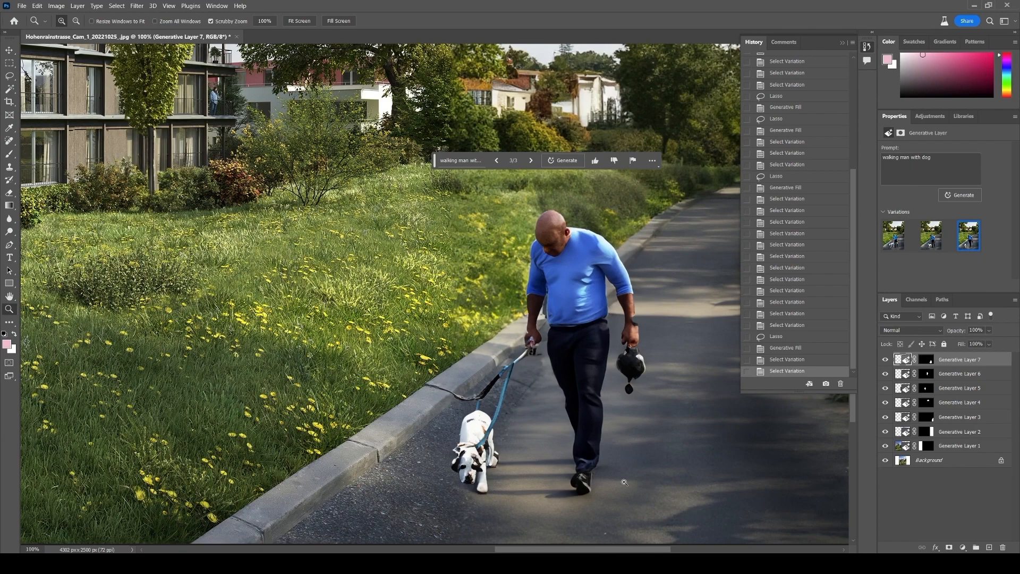
key(alt)
alt+click(601, 455)
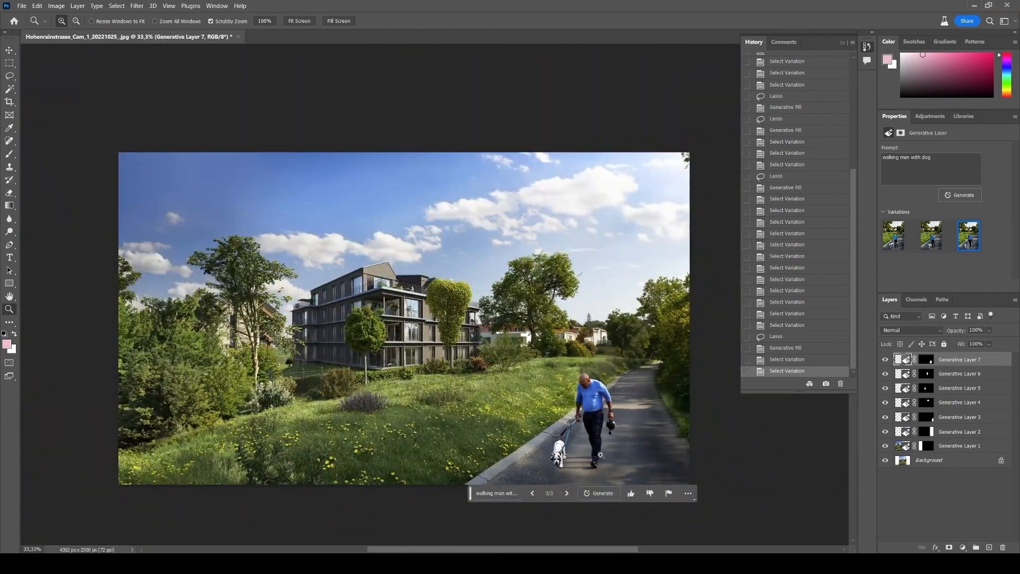
click(477, 466)
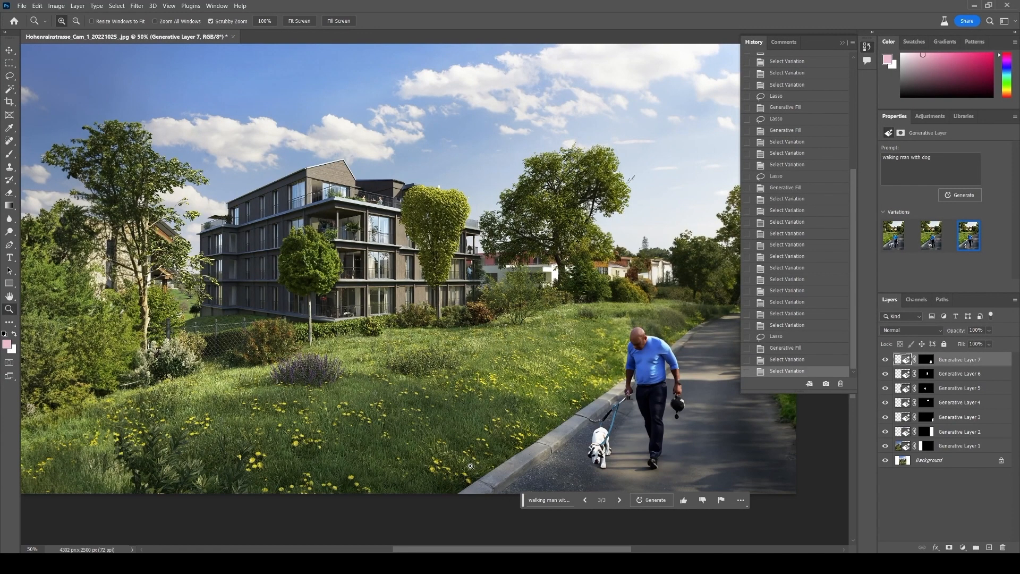
click(663, 415)
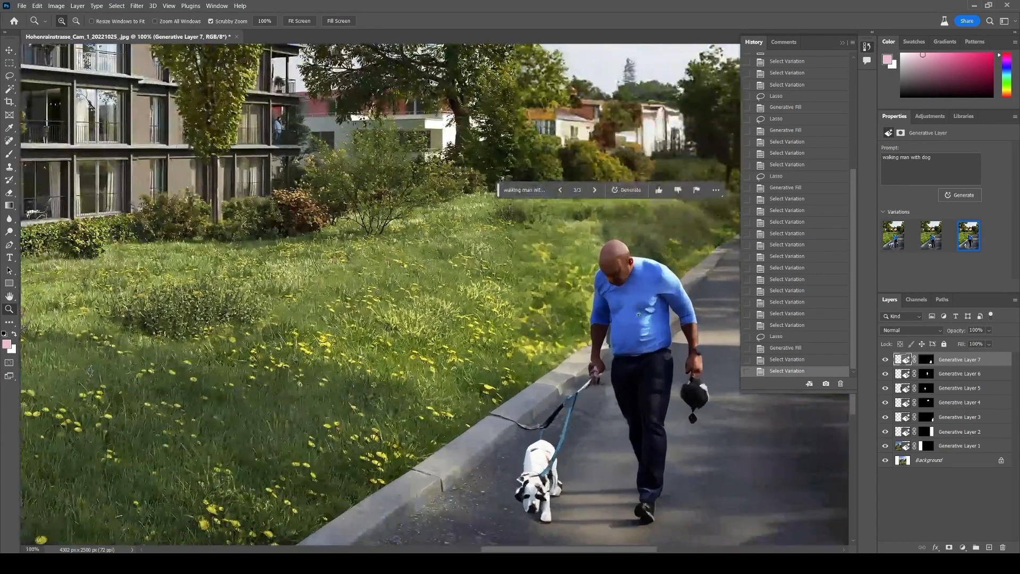
alt+click(308, 341)
alt+click(308, 343)
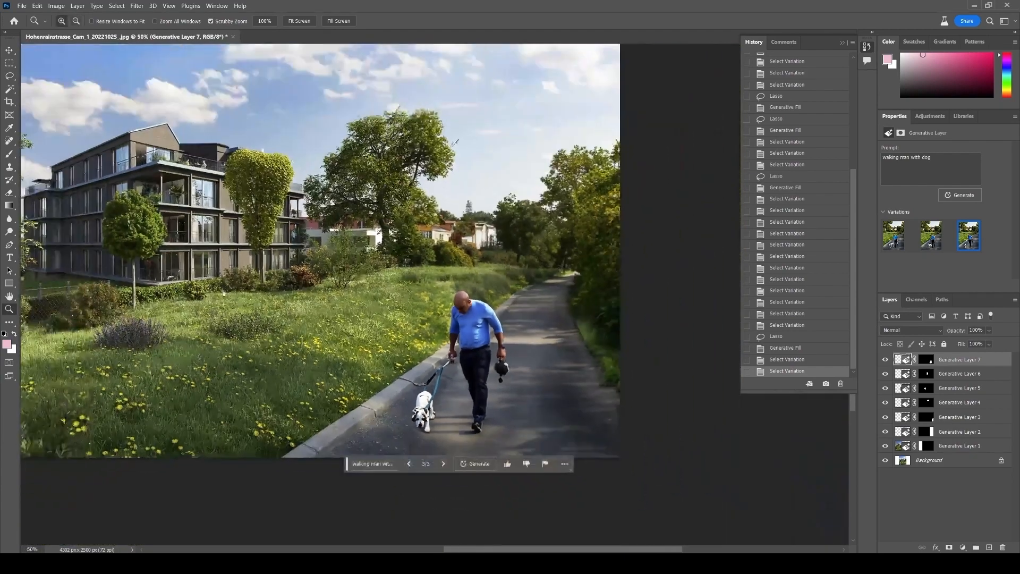
Lasso the upper-left corner of the sky and run Generative Fill with the prompt "tree branches".
drag(232, 288, 472, 367)
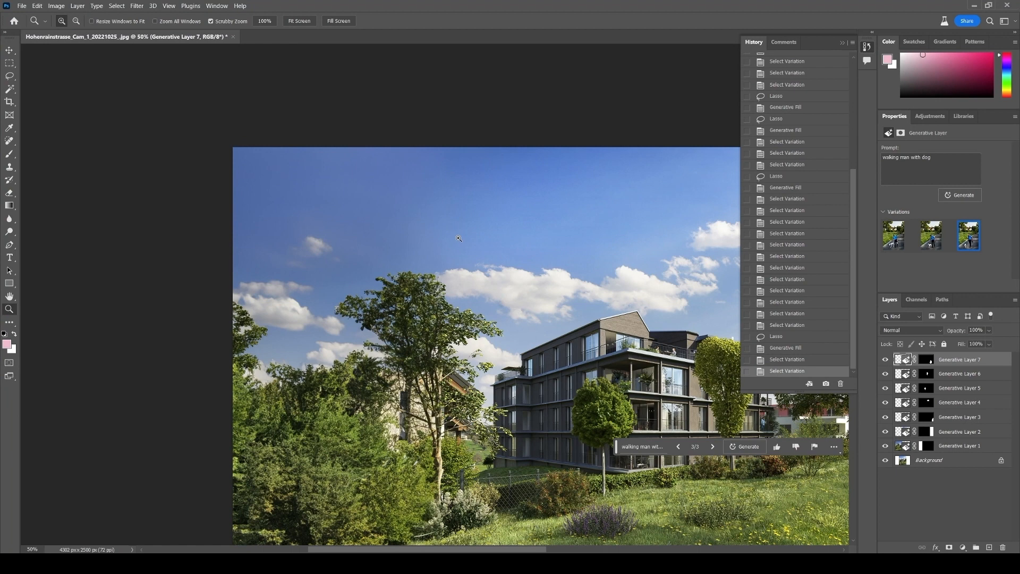
click(9, 76)
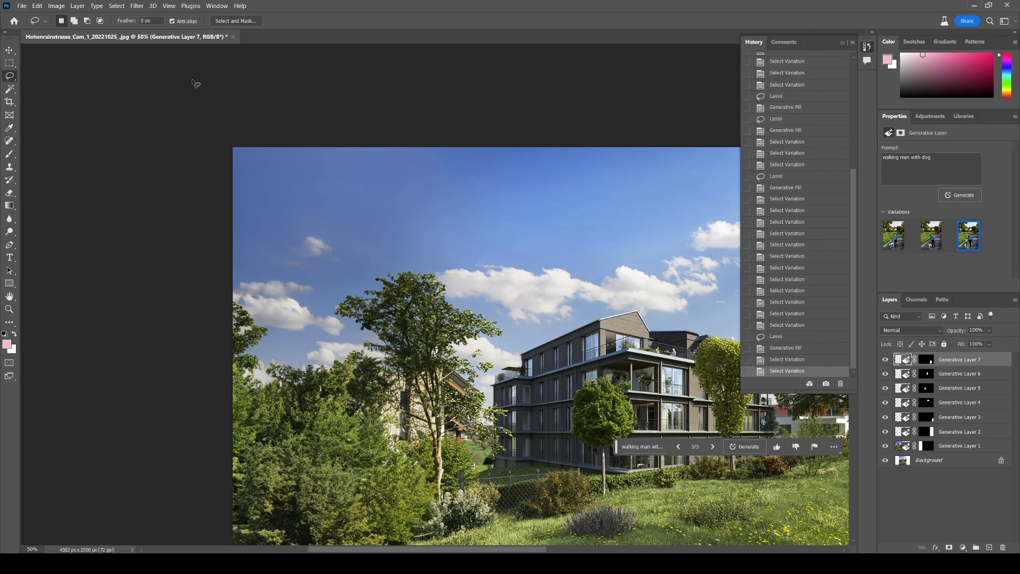
mouse_move(225, 128)
mouse_down()
mouse_move(218, 307)
mouse_move(233, 351)
mouse_move(269, 352)
mouse_move(333, 322)
mouse_move(403, 278)
mouse_move(451, 228)
mouse_move(471, 150)
mouse_move(459, 129)
mouse_move(227, 133)
mouse_up()
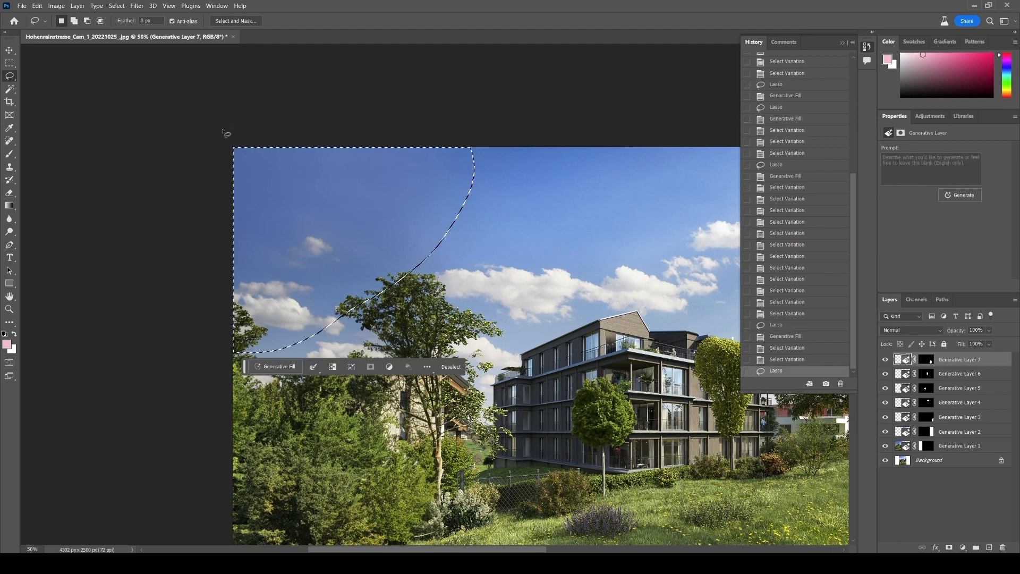
click(276, 367)
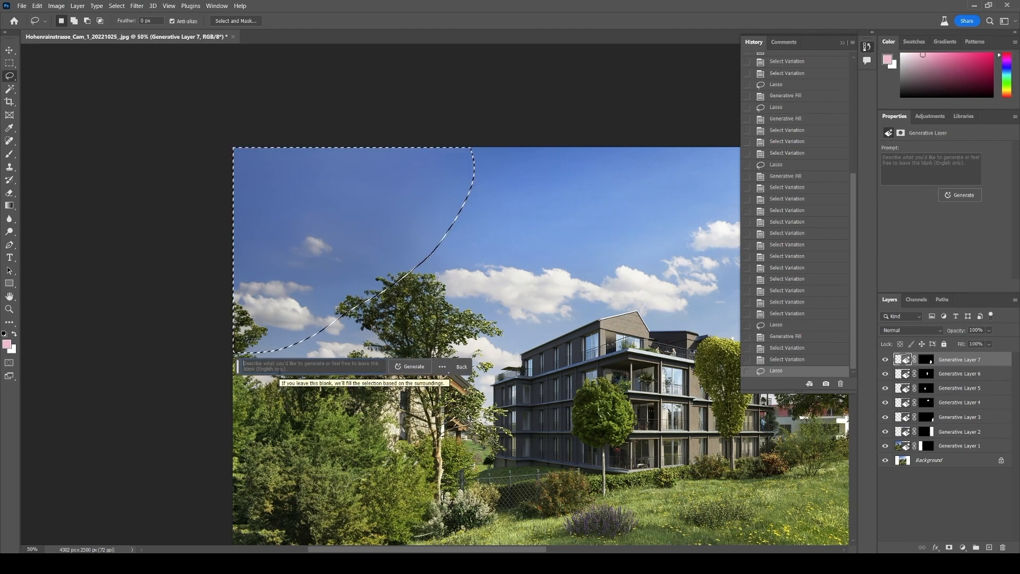
text(tree )
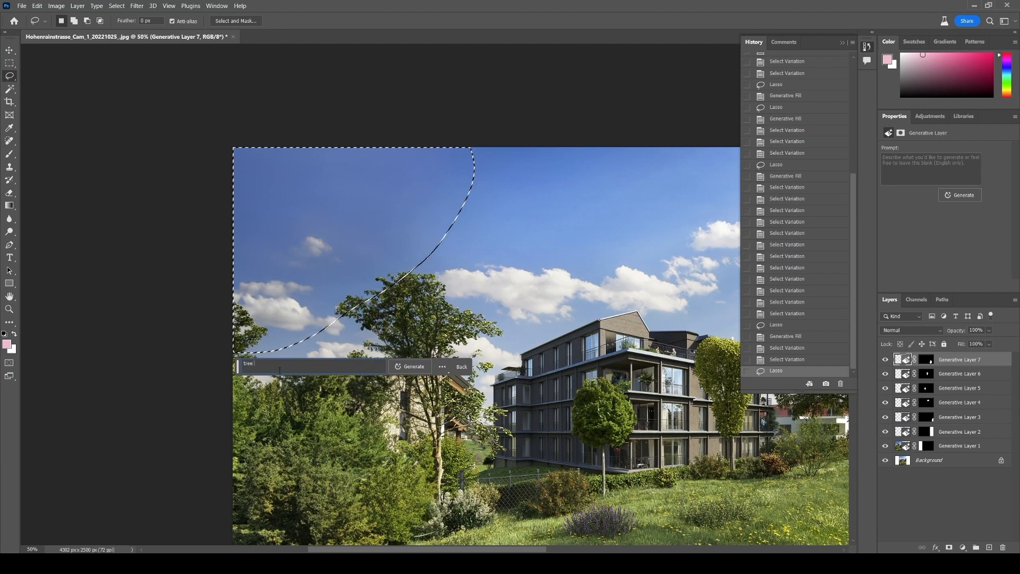
text(branches)
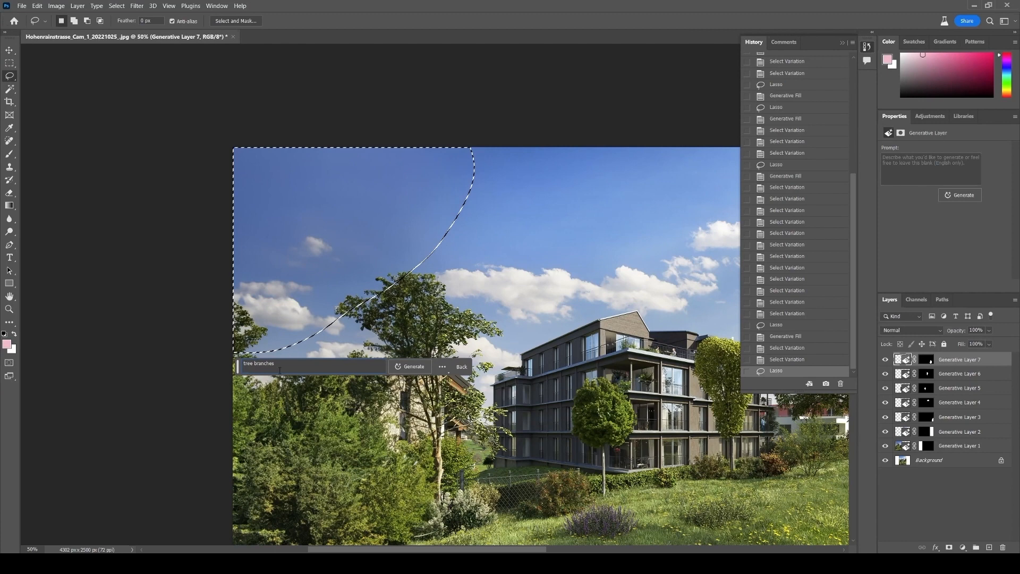
key(Return)
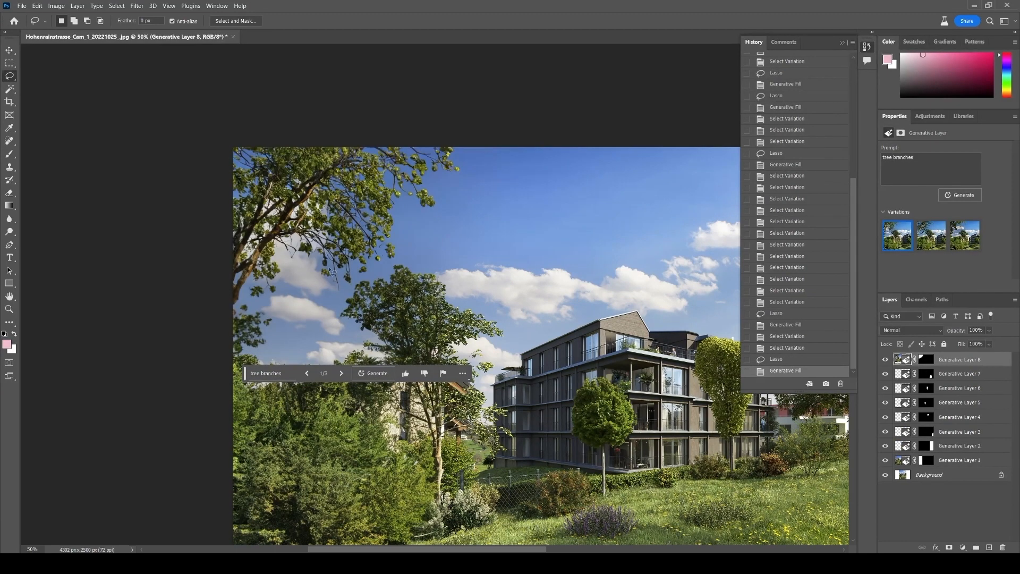
Compare the three generated tree branch variations in the sky corner and choose the third one.
click(341, 374)
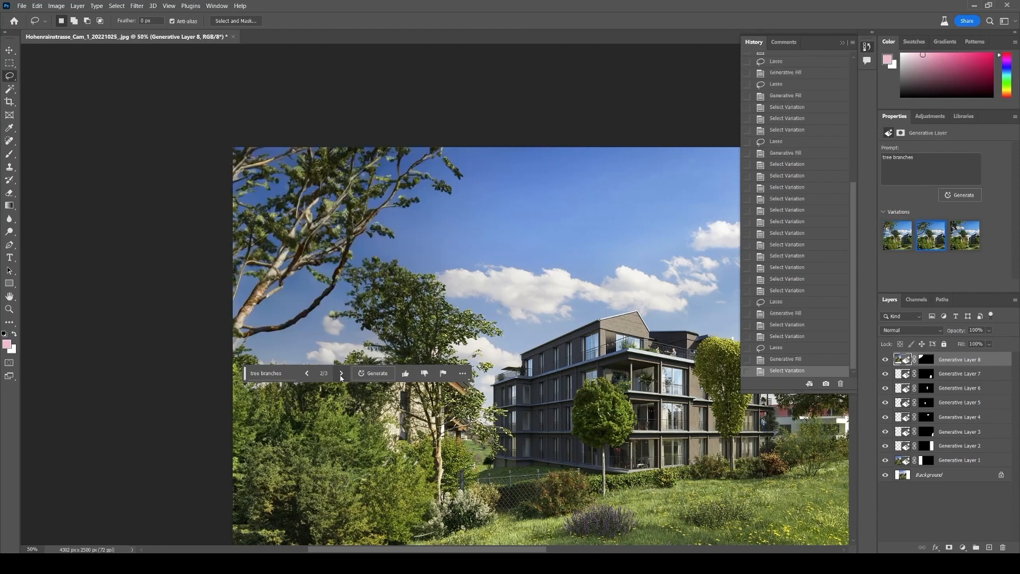
click(341, 374)
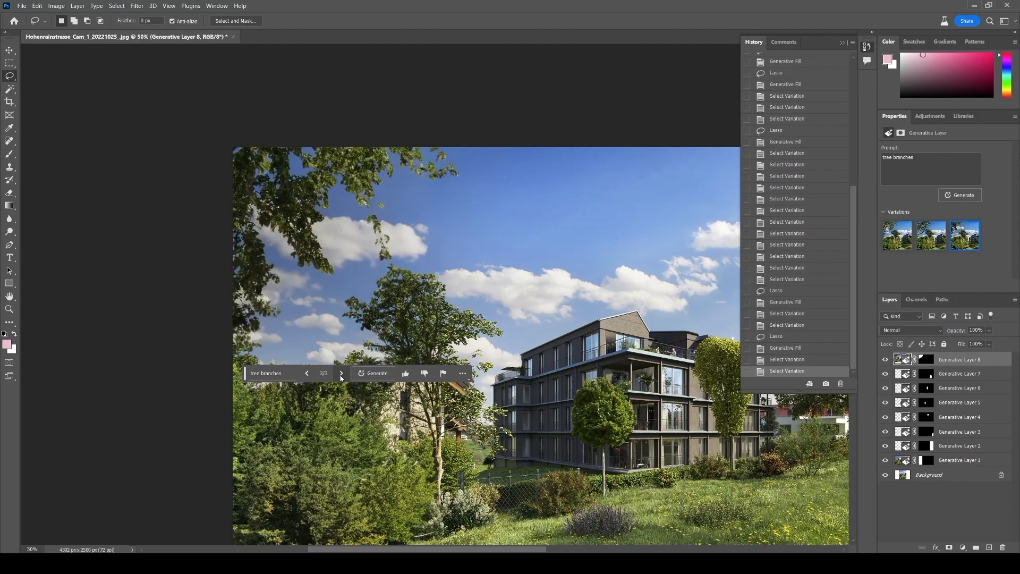
click(308, 373)
click(308, 374)
click(308, 373)
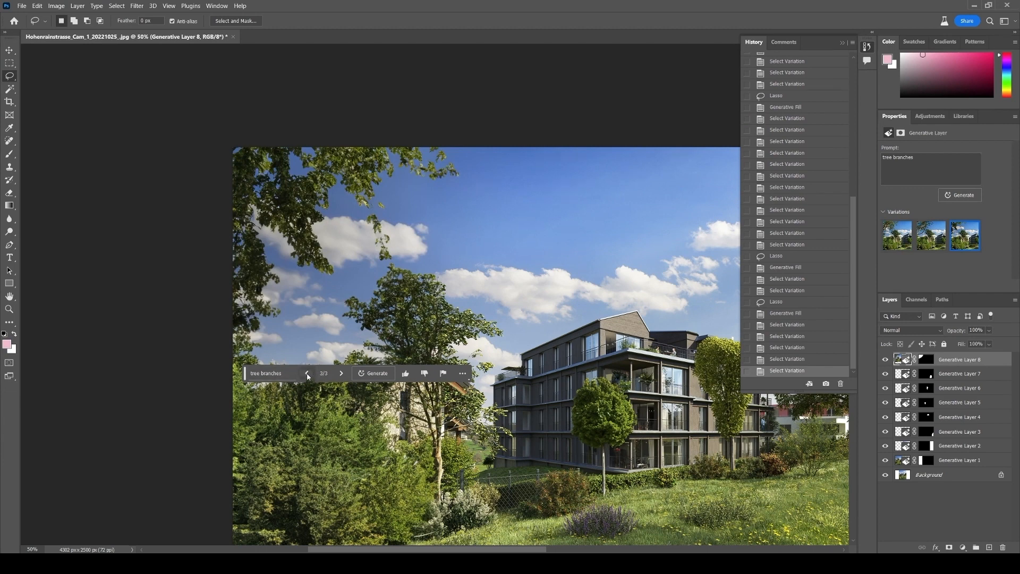
click(308, 373)
click(341, 373)
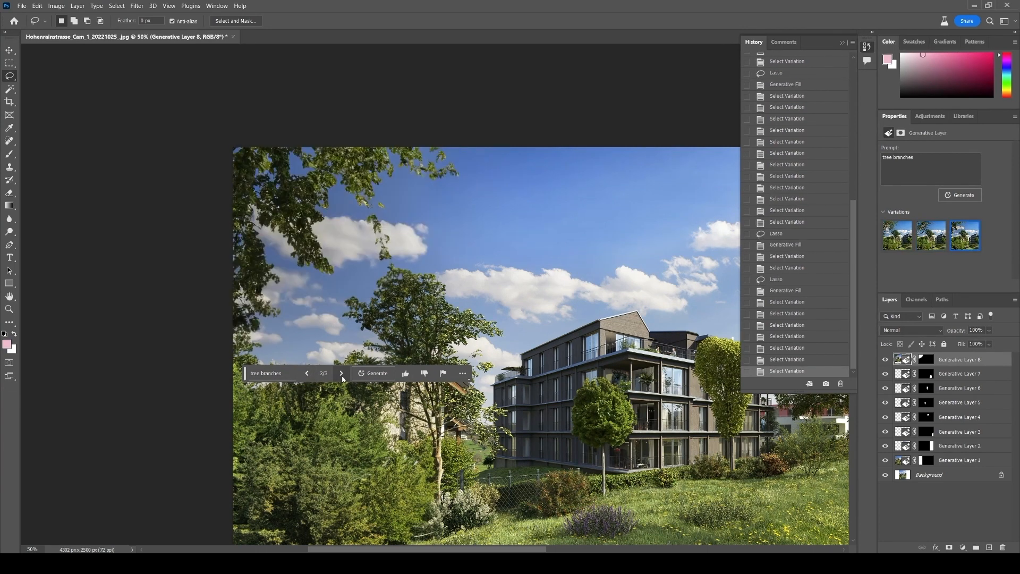
Run Generative Fill again on the sky corner with the prompt "tree branches" and look through the new variations.
click(283, 374)
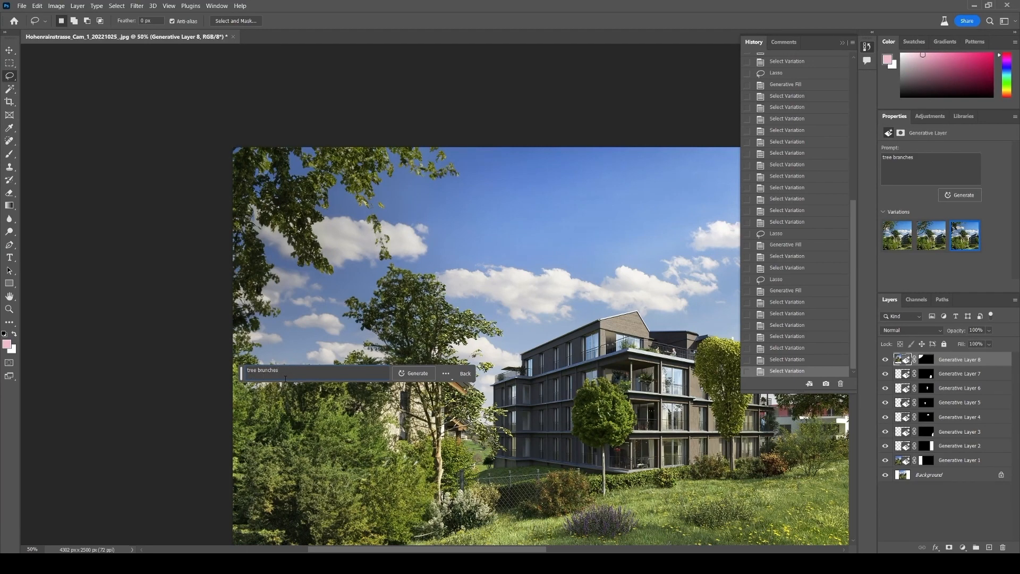
click(421, 373)
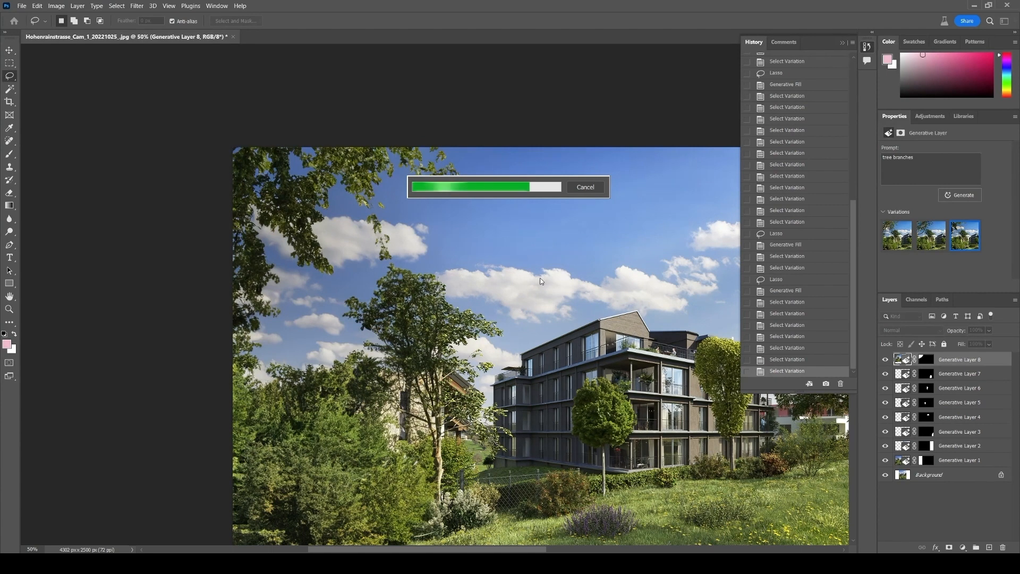
click(336, 372)
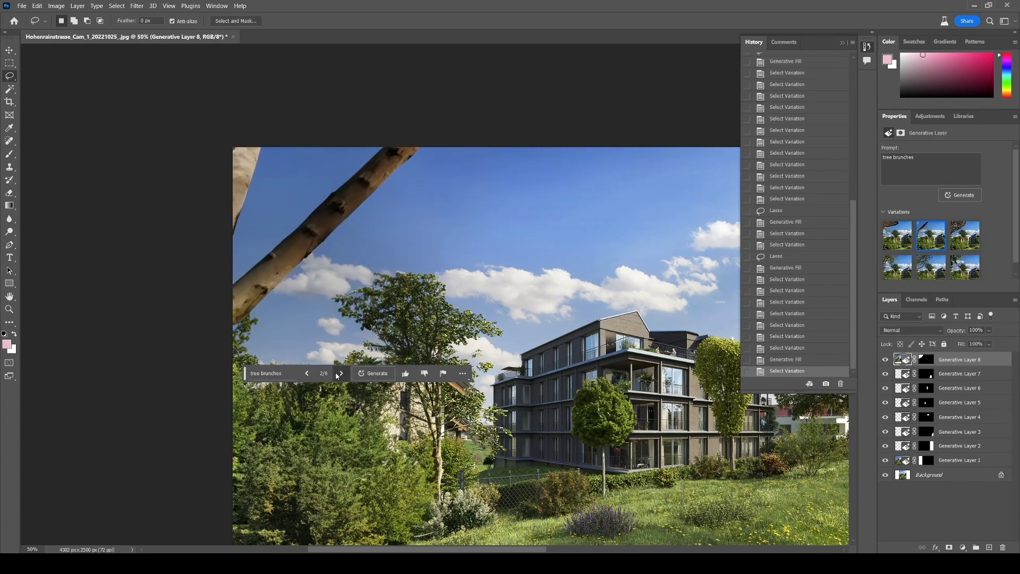
click(336, 371)
click(335, 371)
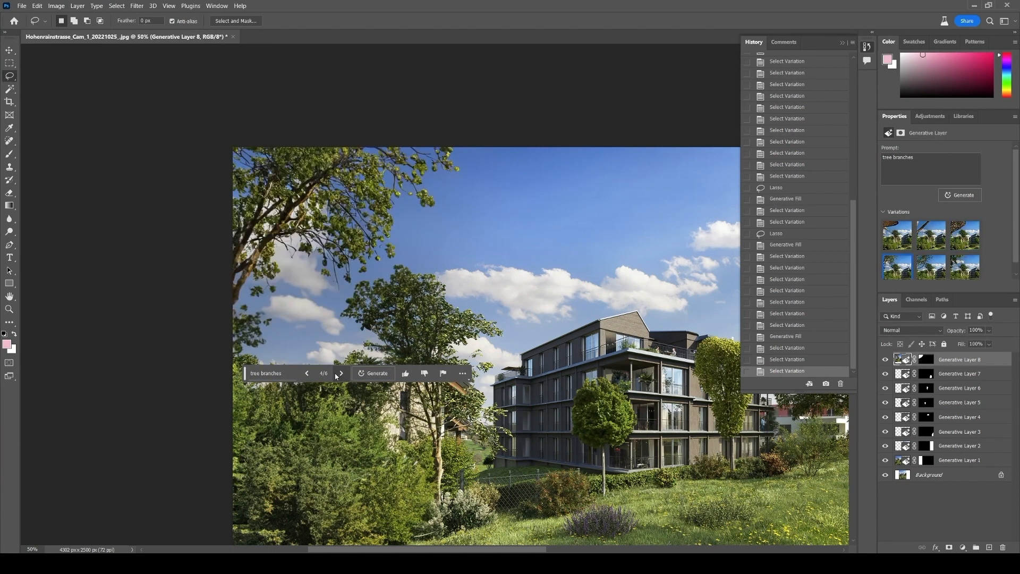
click(306, 374)
click(306, 374)
click(306, 374)
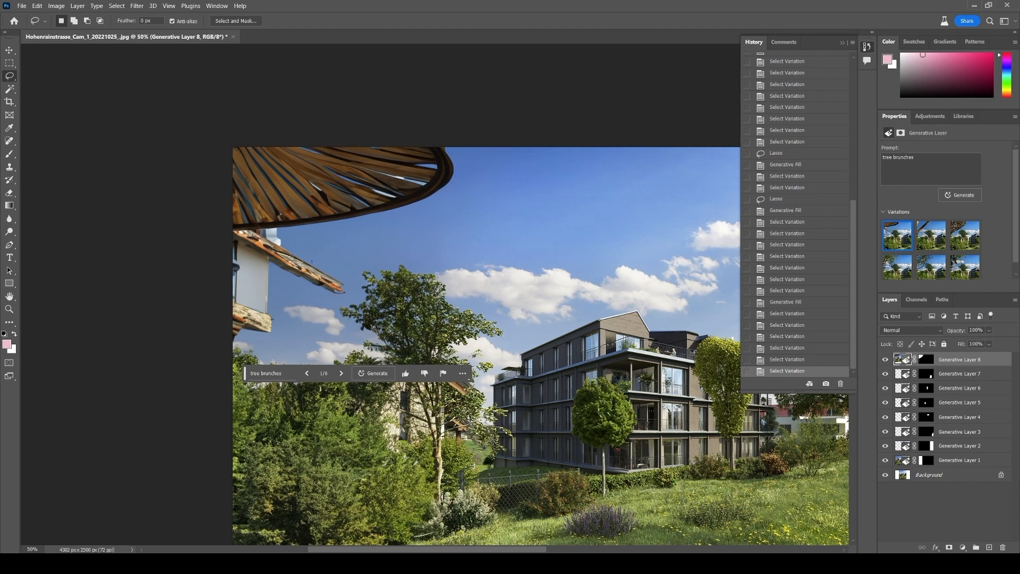
Compare all six tree branch variations in the sky corner and choose the fourth one.
click(340, 373)
click(341, 374)
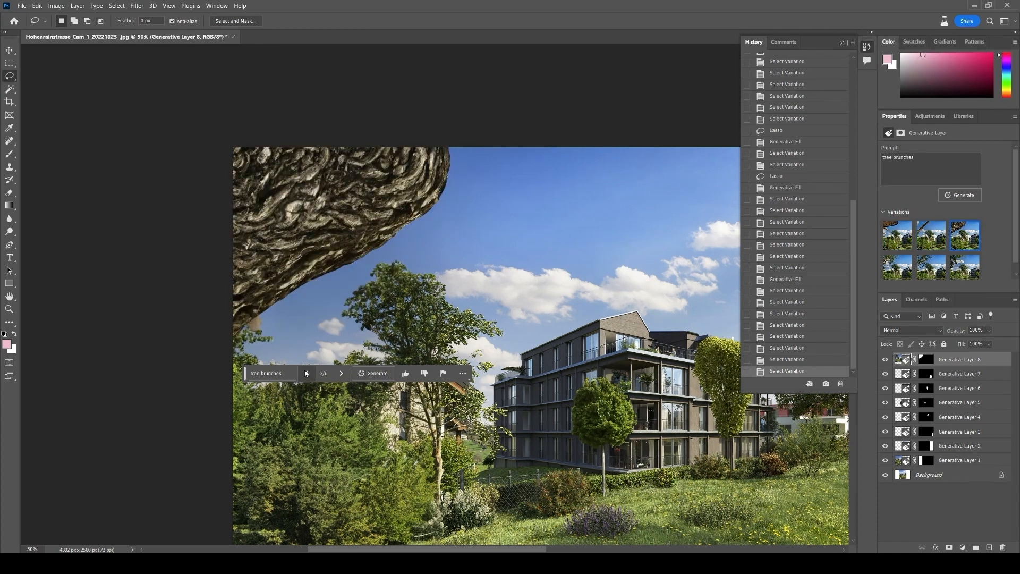
click(341, 374)
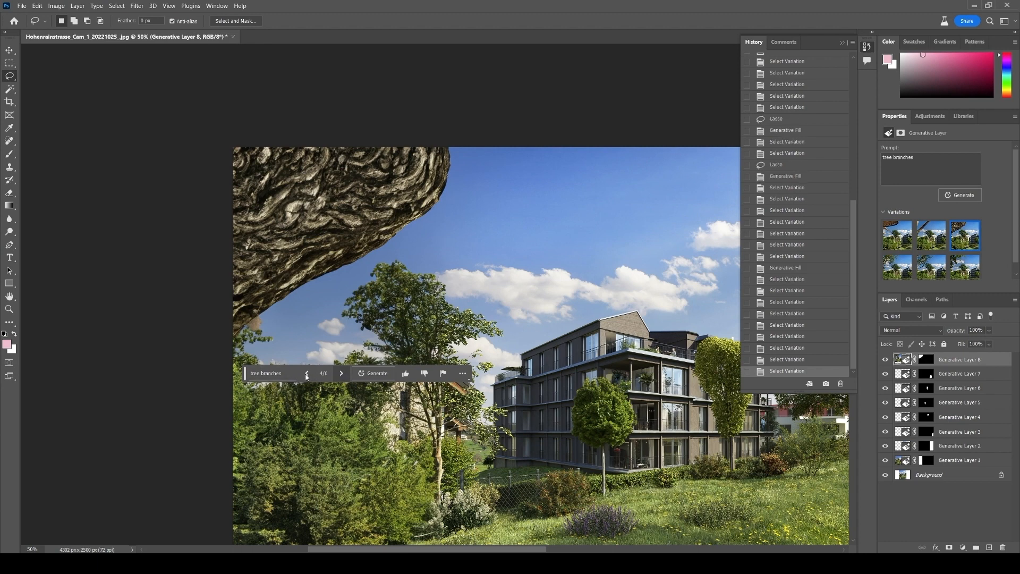
click(341, 373)
click(341, 374)
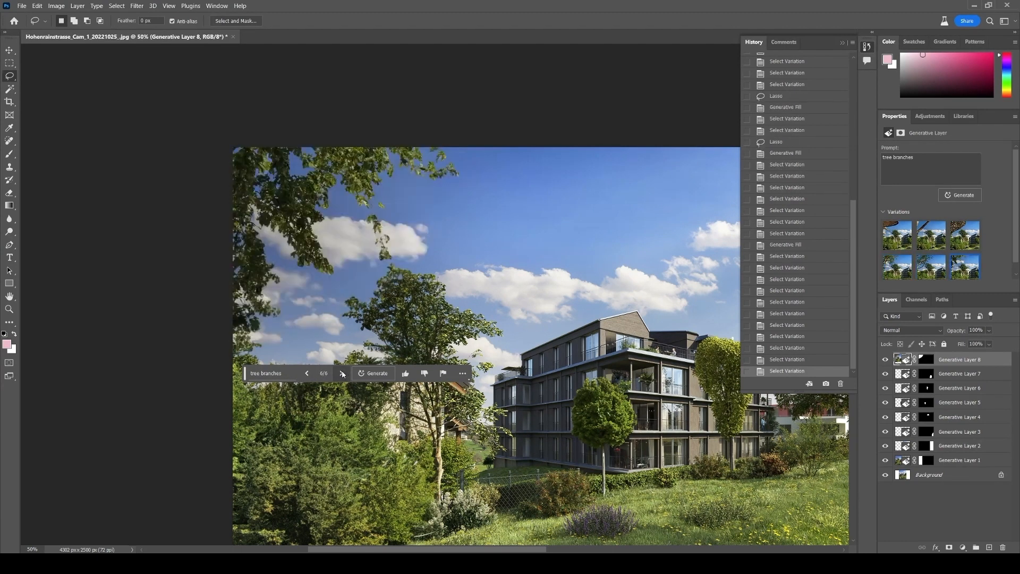
click(307, 374)
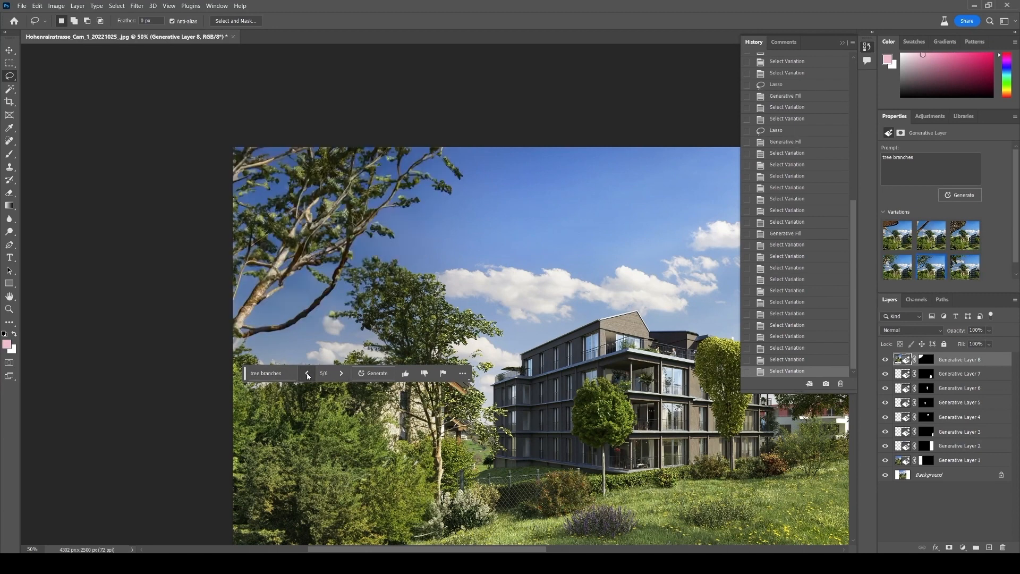
click(308, 373)
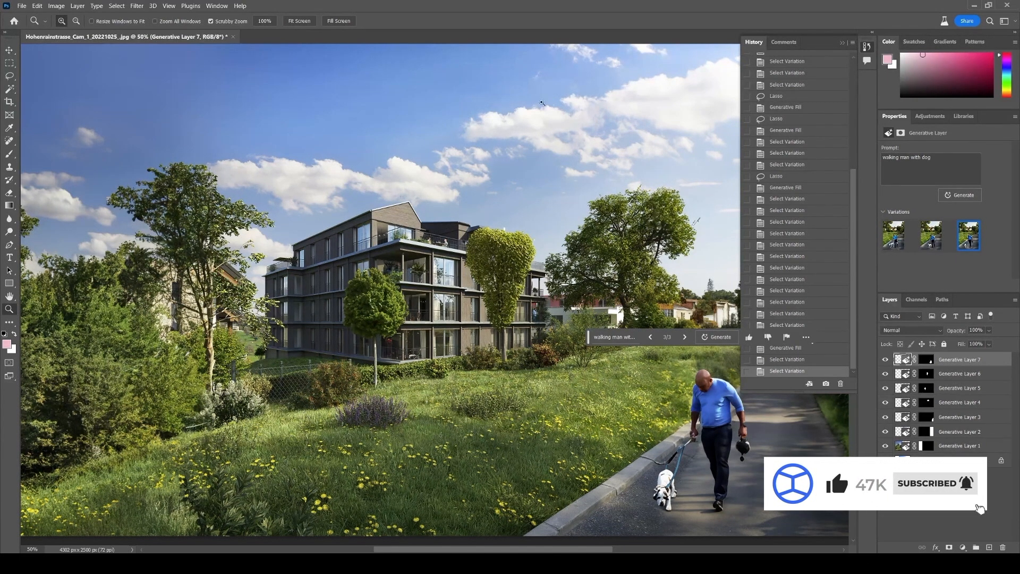
Return the document to its original opened history state and view the unedited rendering.
scroll(828, 91, up, 15)
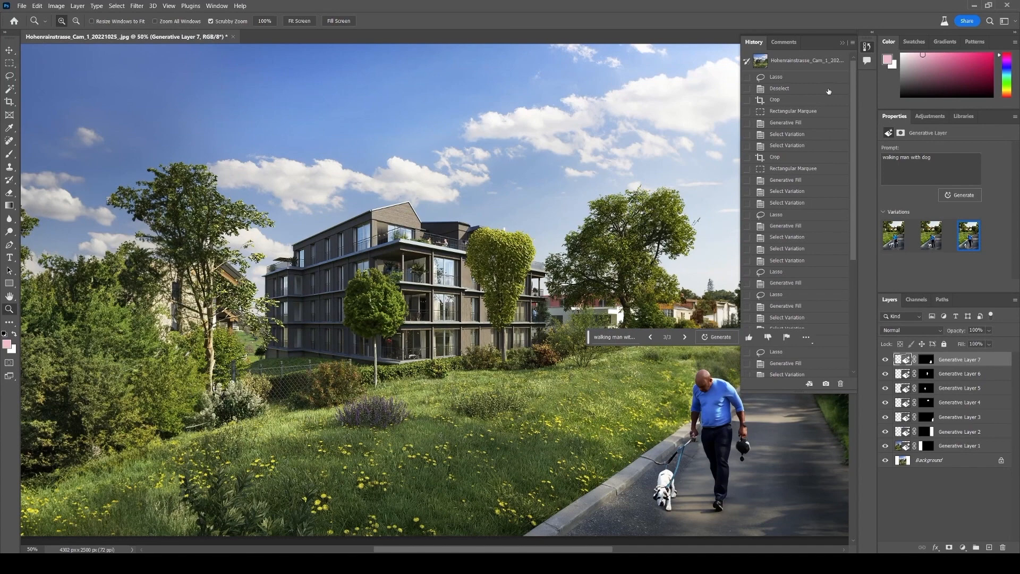
click(803, 69)
drag(293, 325, 533, 332)
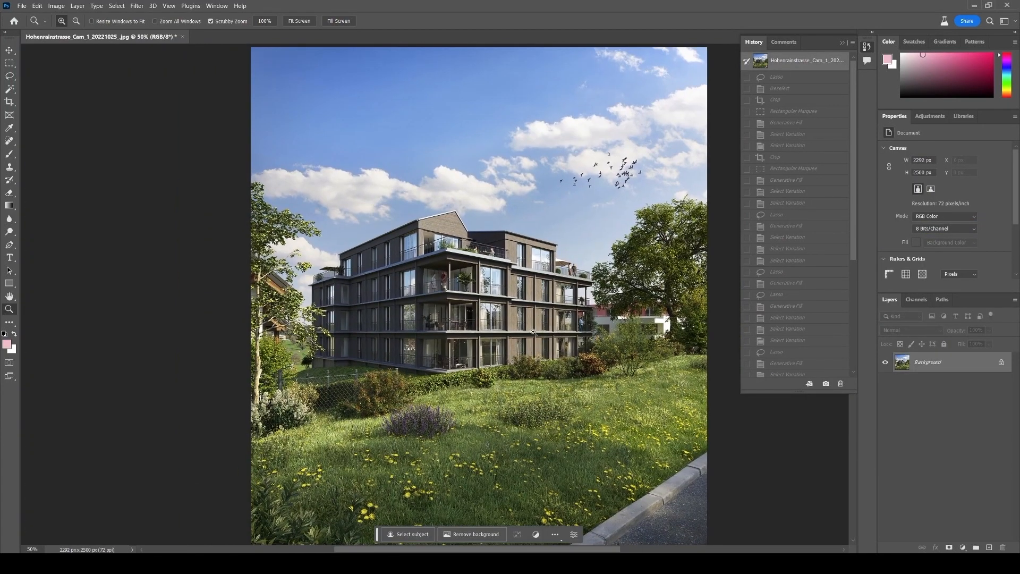